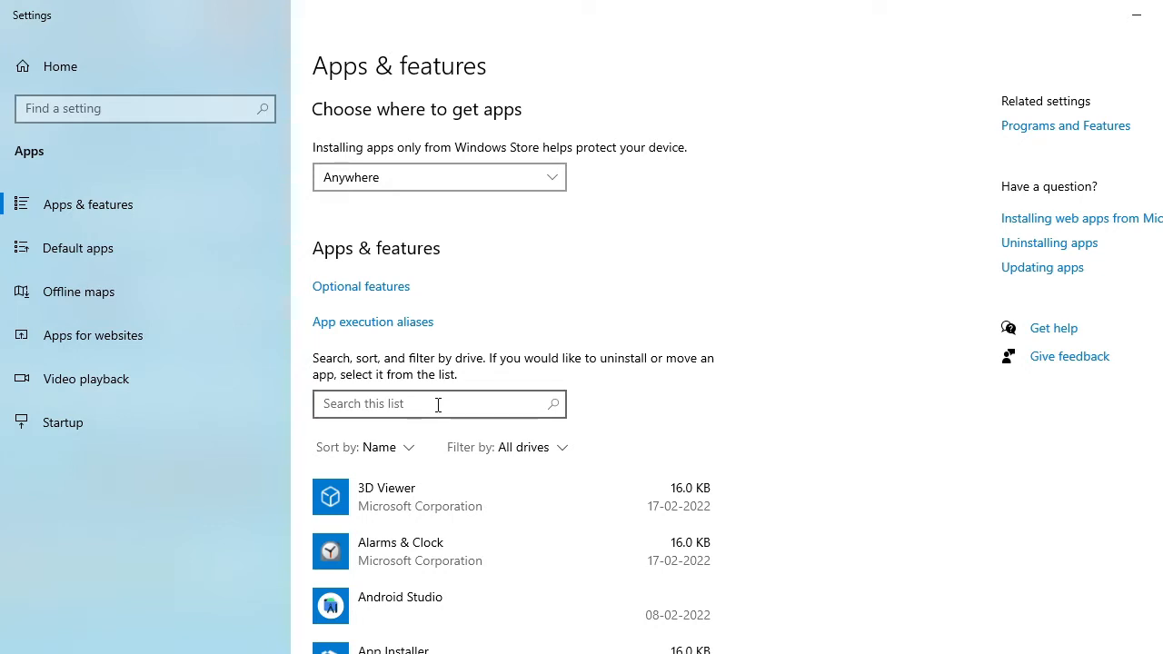
# Filter the installed apps by "pyth", uninstall Python 3.10.2 (64-bit), and close its setup window.
pyautogui.click(437, 403)
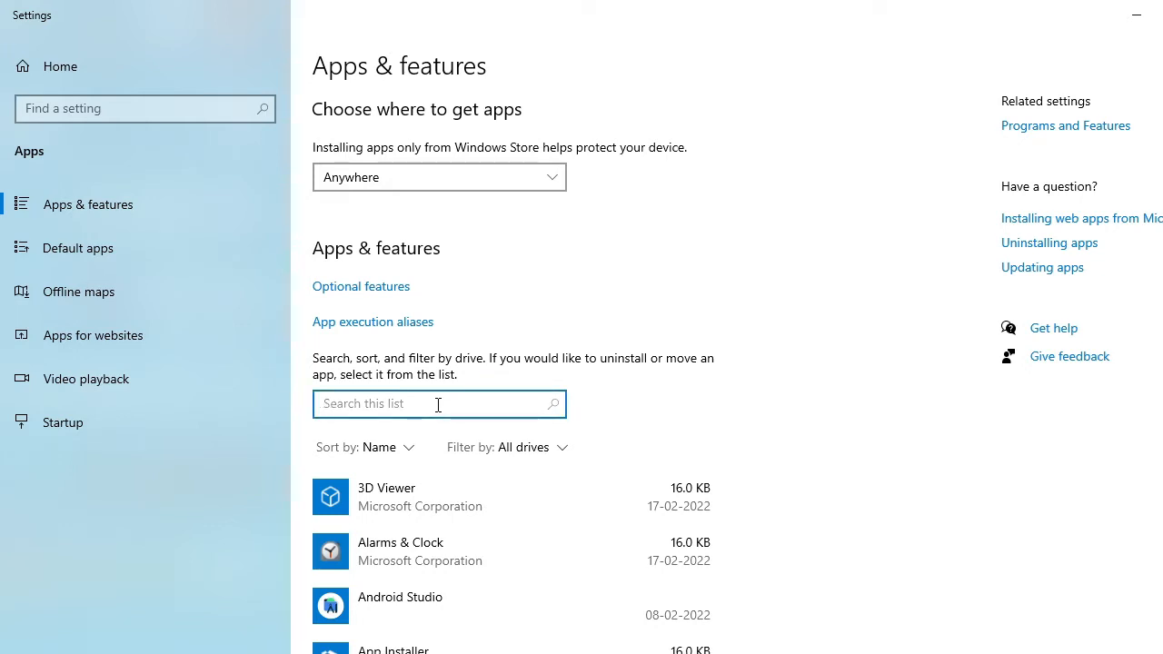
pyautogui.write('pyth')
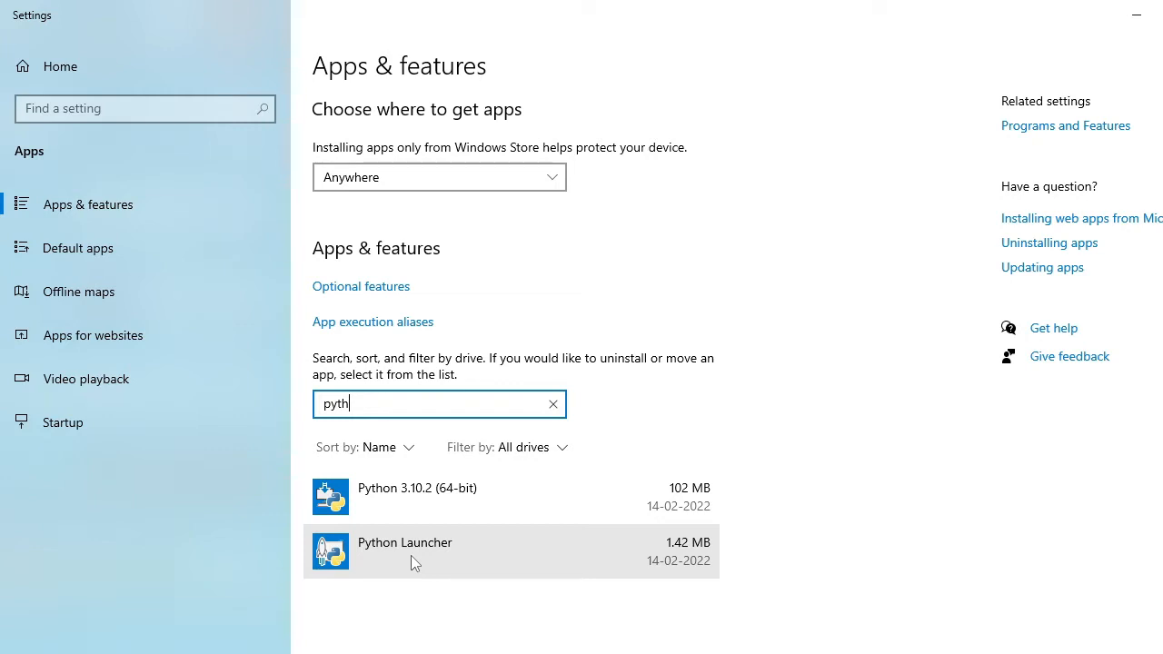
pyautogui.click(411, 505)
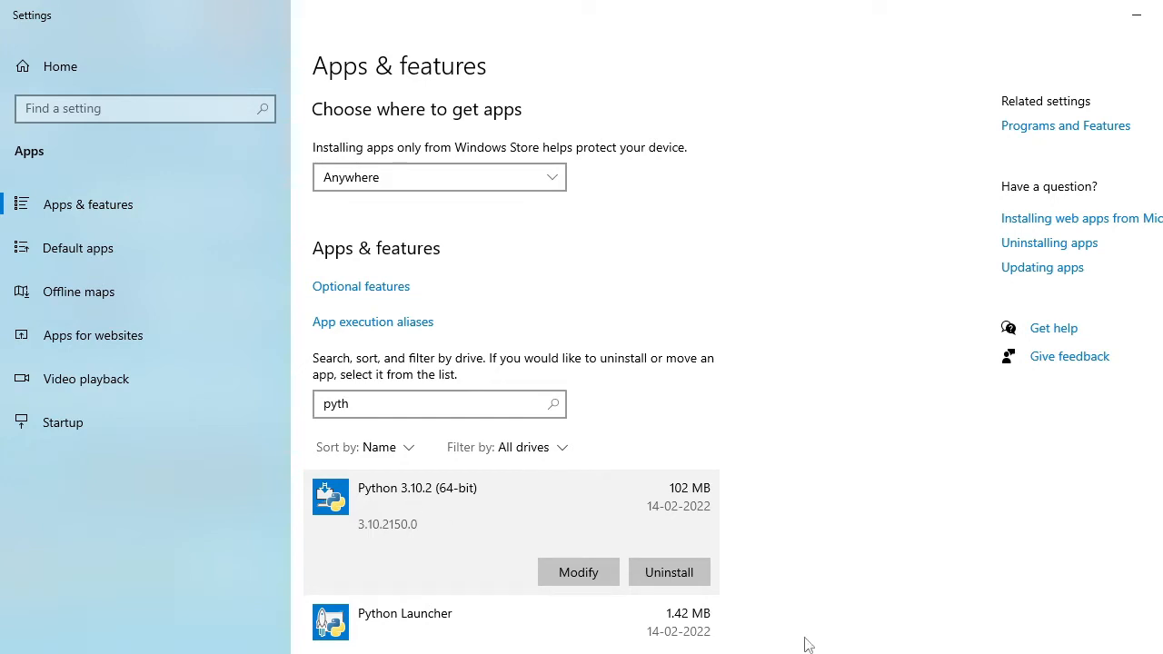
pyautogui.click(699, 579)
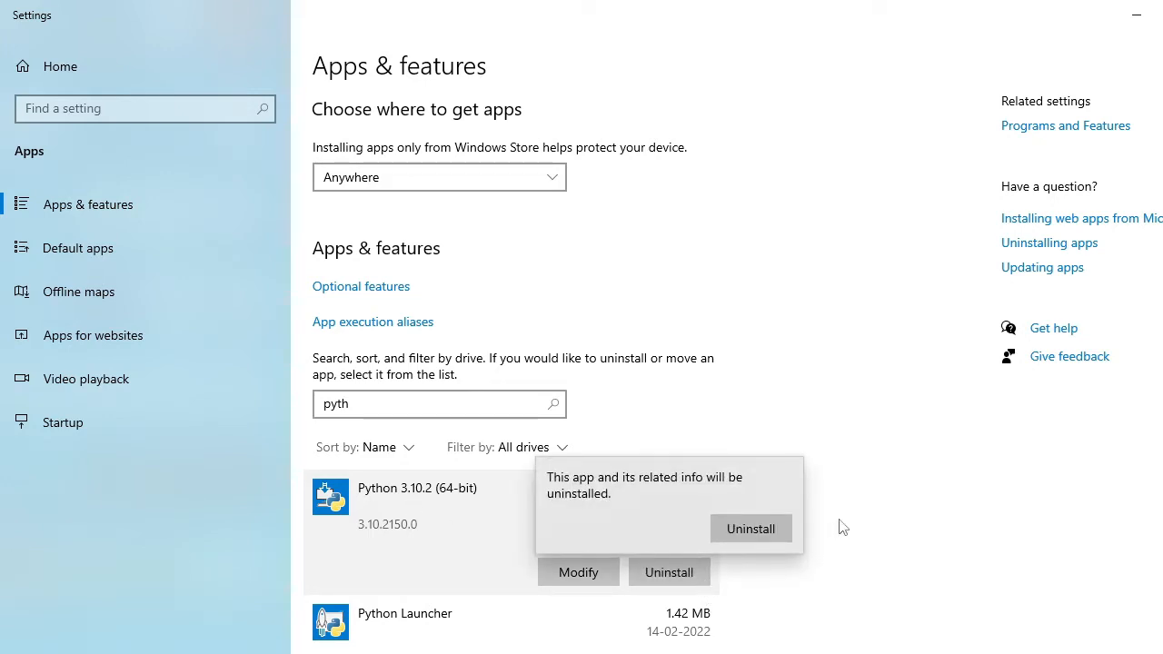
pyautogui.click(758, 535)
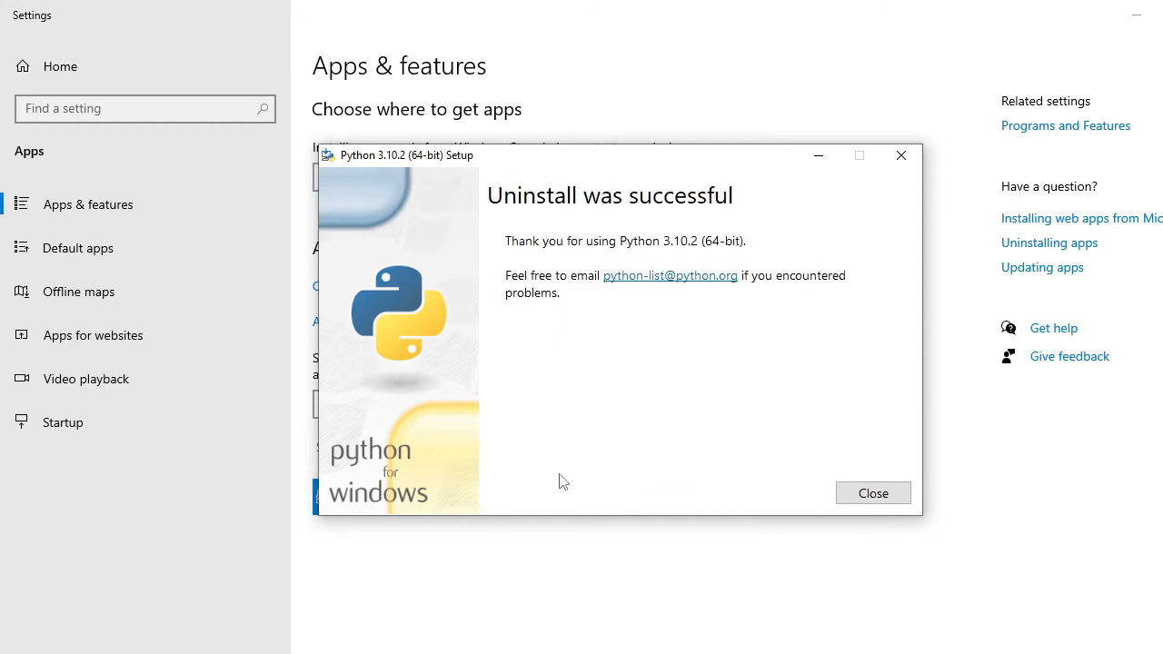
pyautogui.click(872, 497)
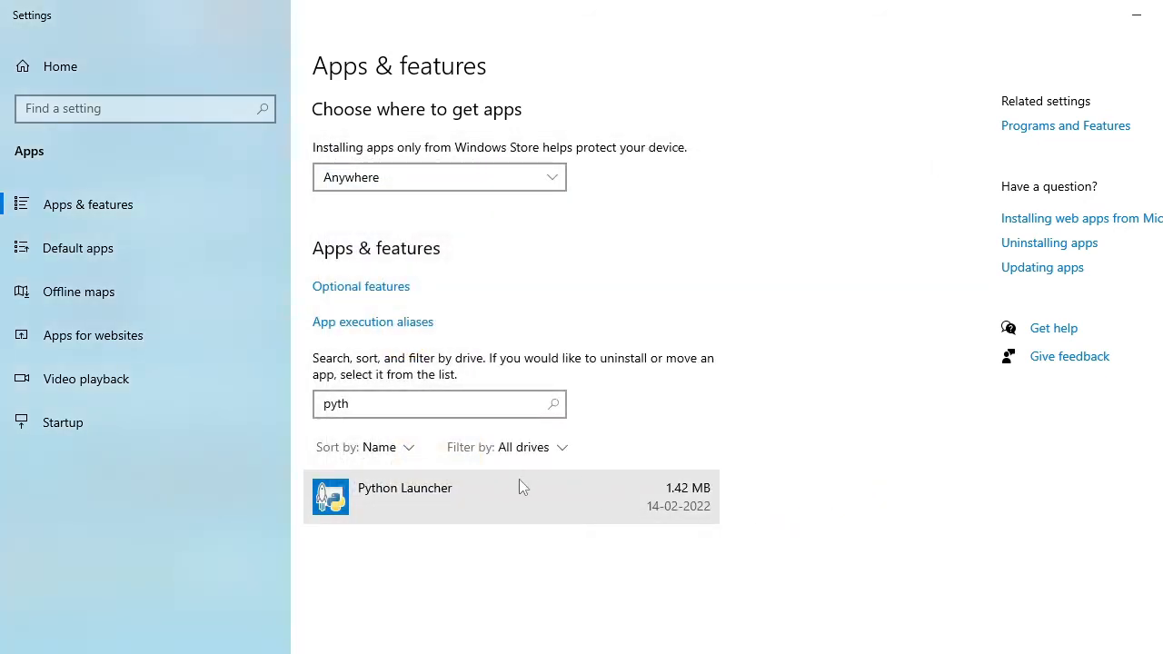
# Uninstall Python Launcher from the filtered apps list and close the Settings window.
pyautogui.click(445, 497)
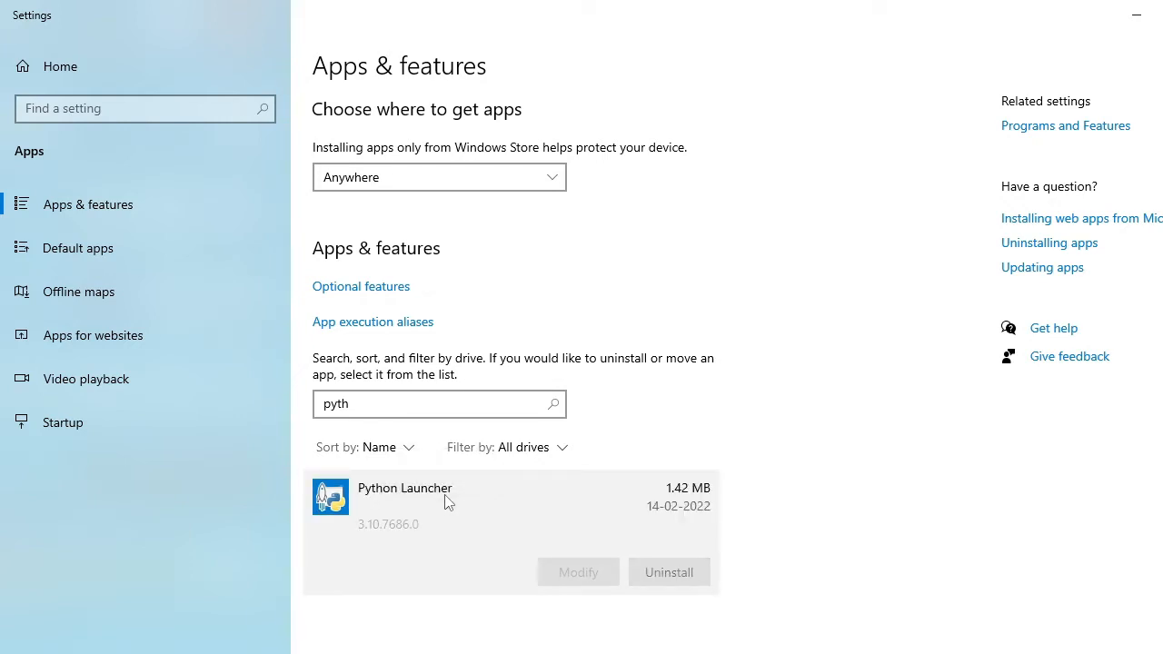
pyautogui.click(672, 573)
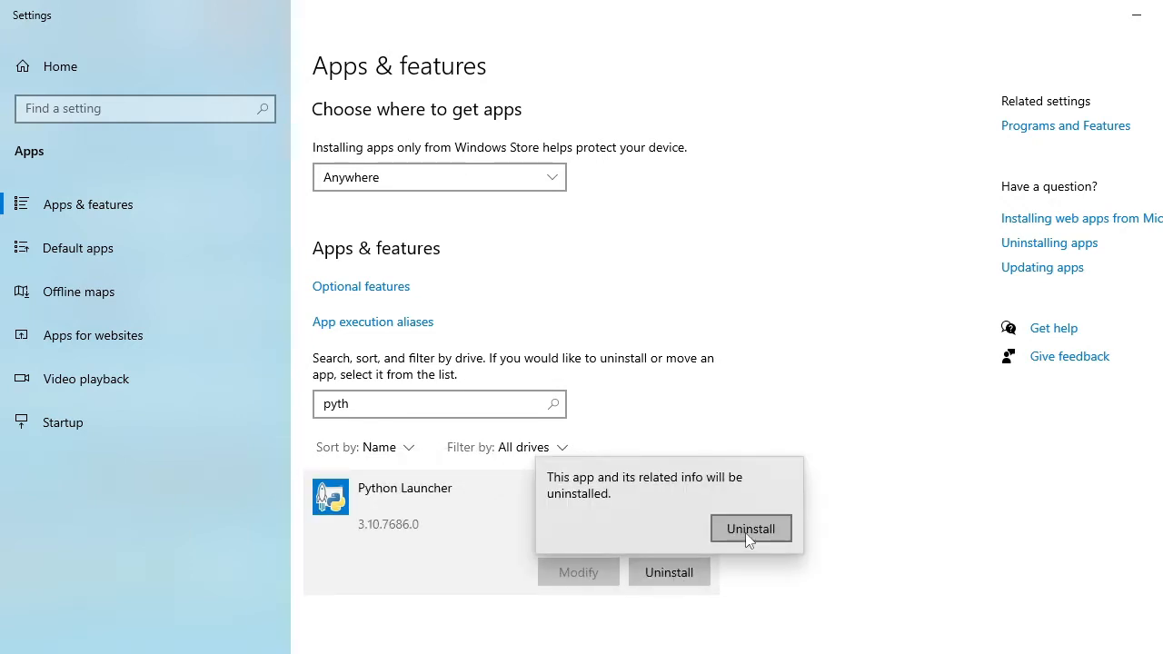
pyautogui.click(745, 533)
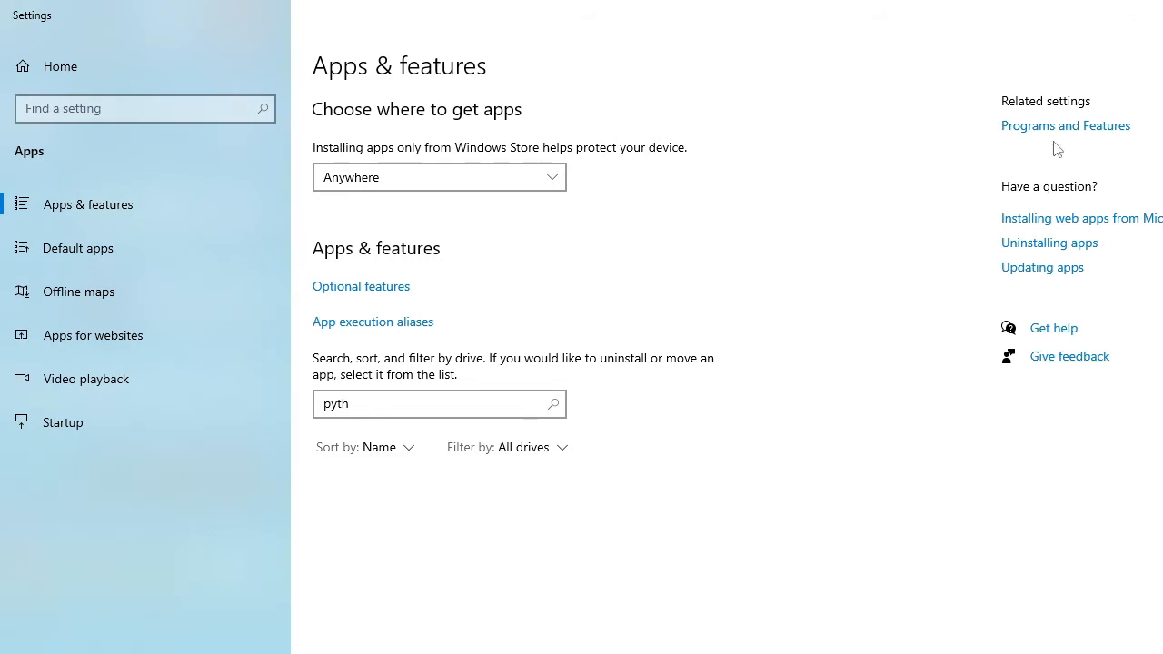
pyautogui.click(1161, 15)
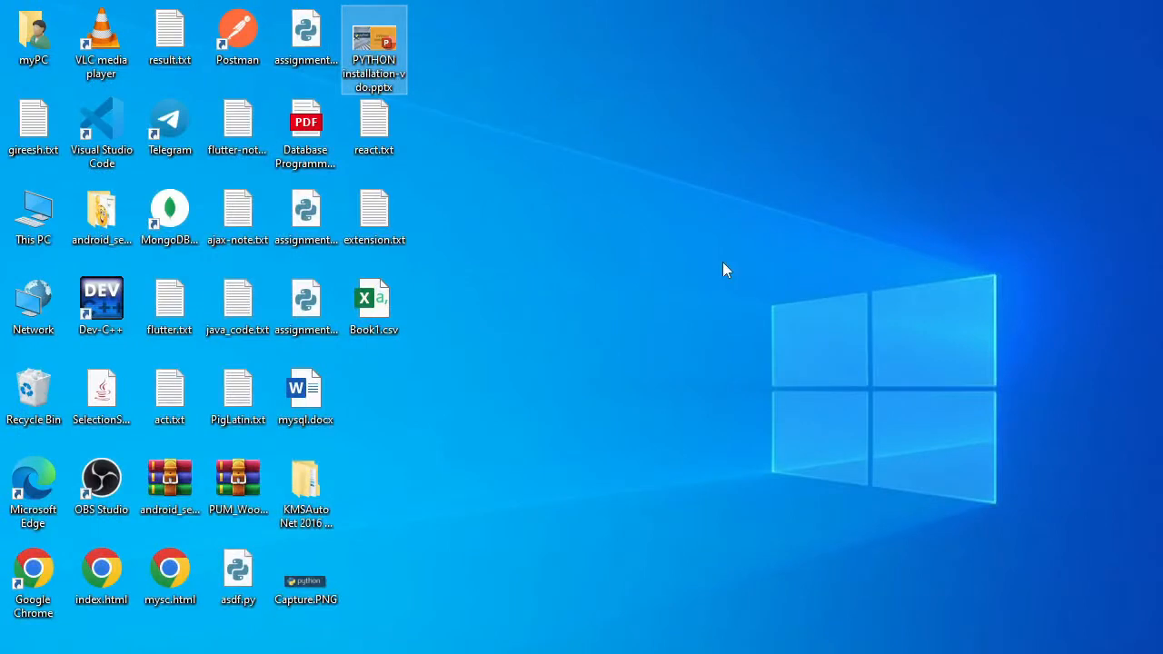
# Open Google Chrome, search for "python download", and go to the Download Python page on python.org.
pyautogui.doubleClick(30, 591)
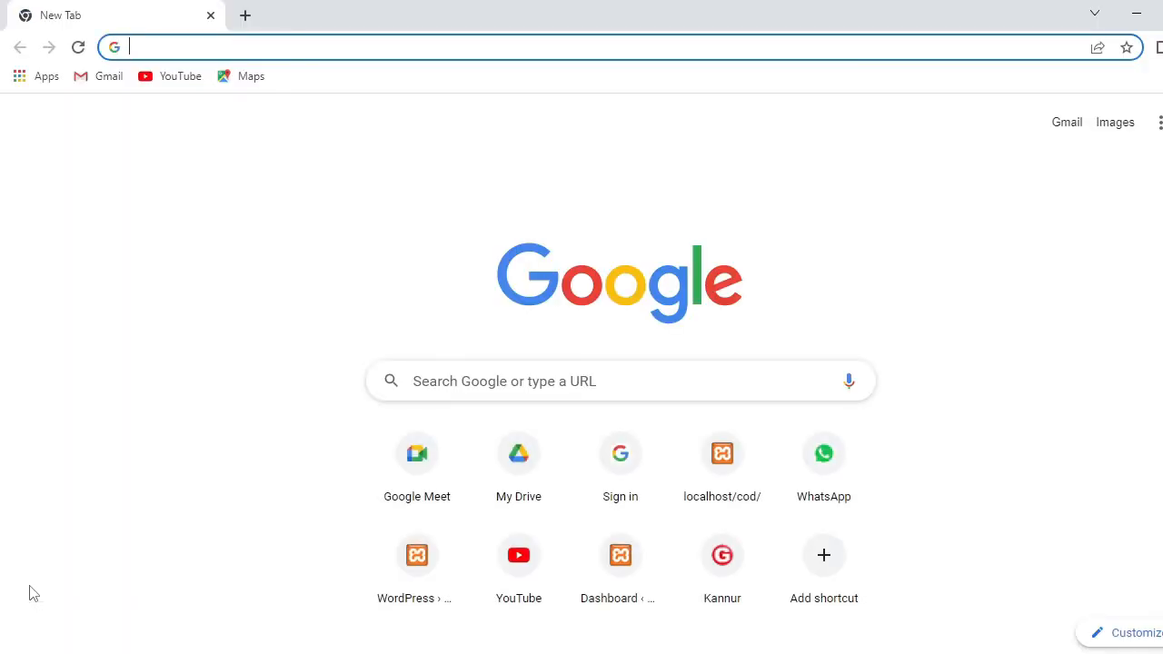
pyautogui.write('python')
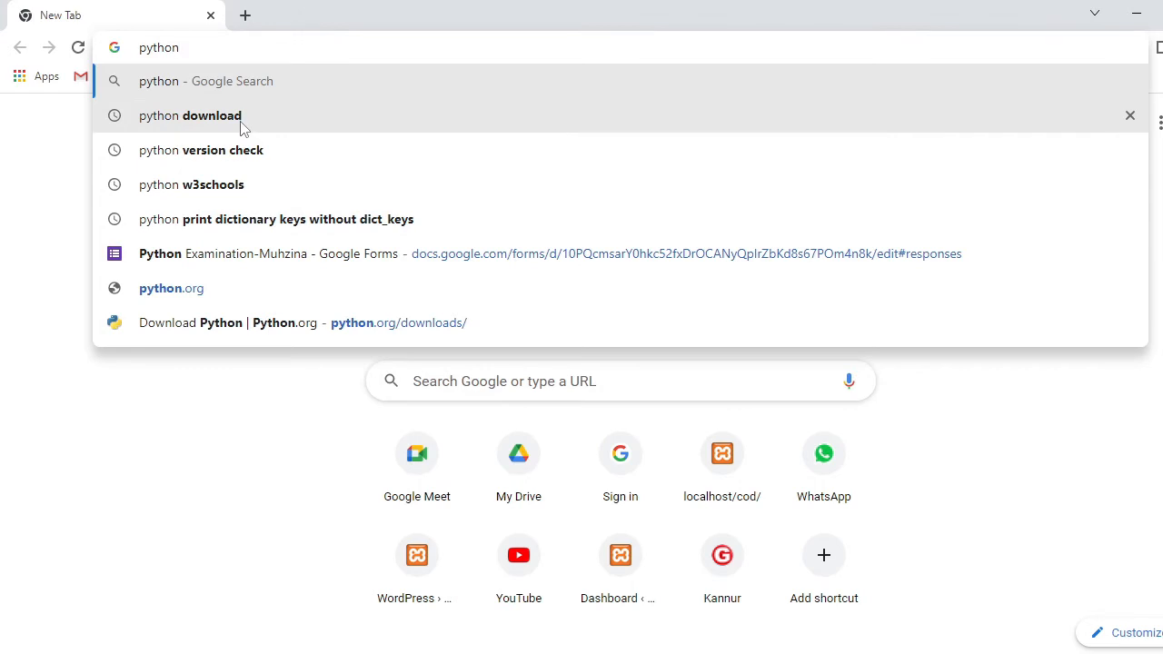
pyautogui.click(241, 128)
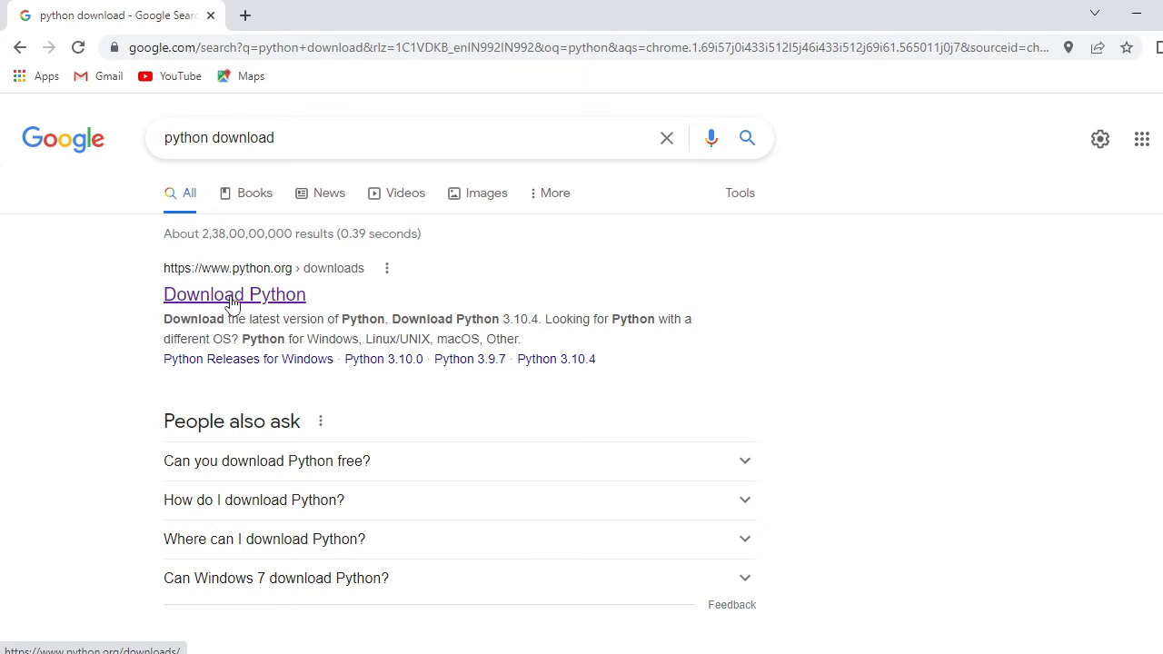
pyautogui.click(233, 300)
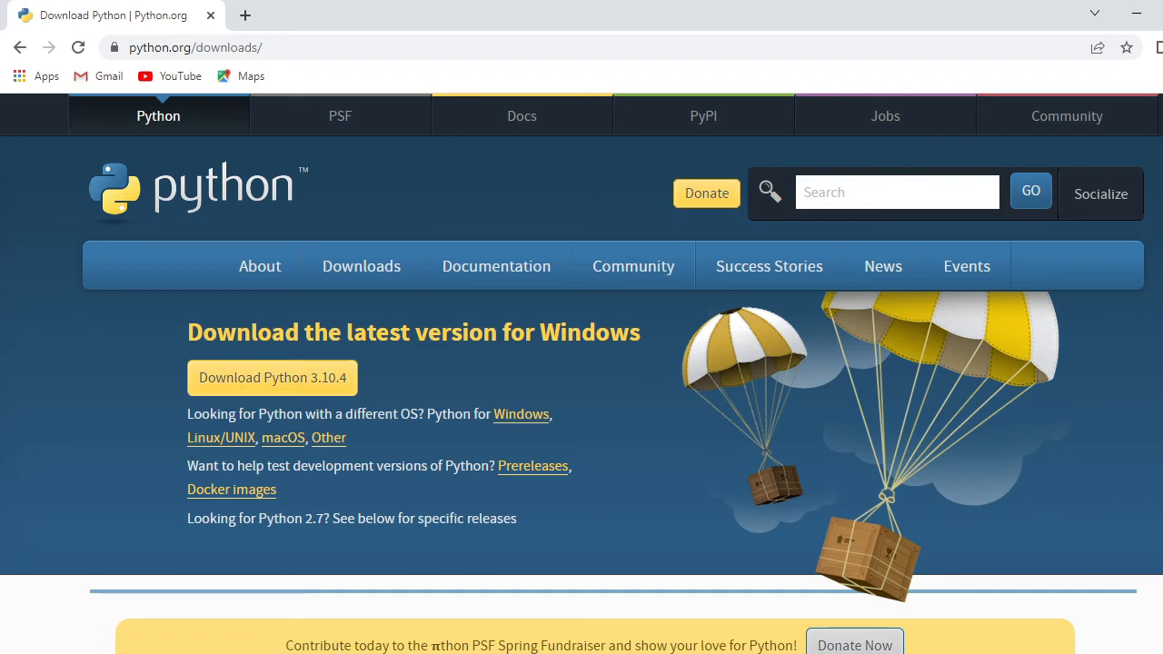
# Look over the available Python releases and download the Python 3.10.4 installer for Windows.
pyautogui.scroll(-5, 581, 373)
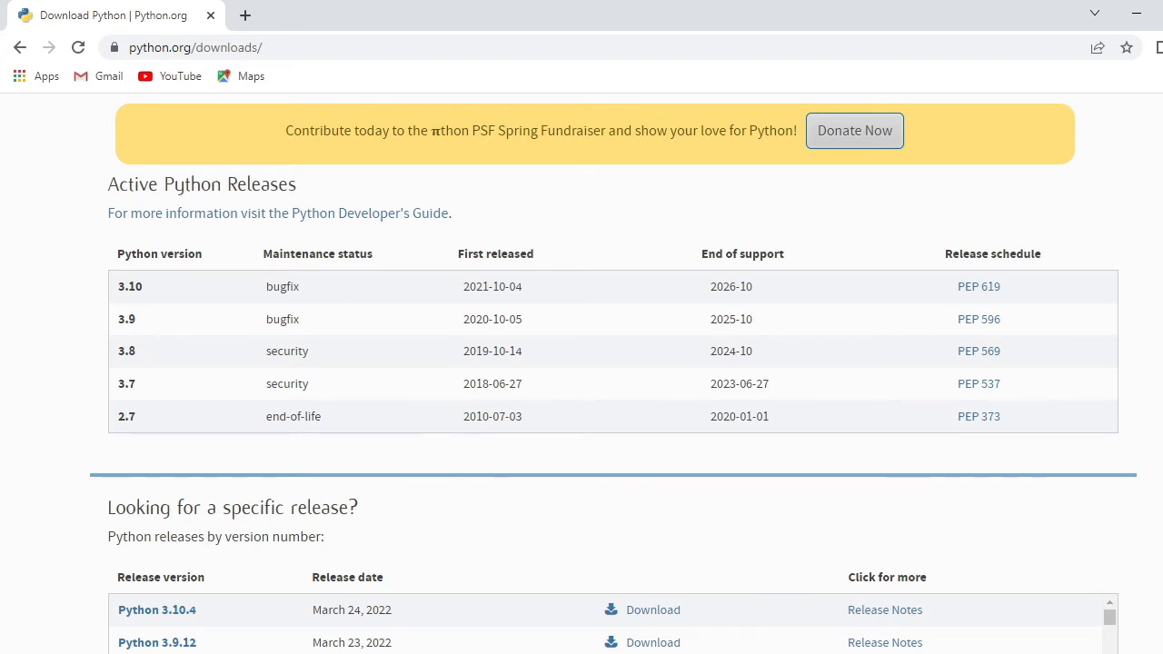
pyautogui.scroll(-2, 581, 373)
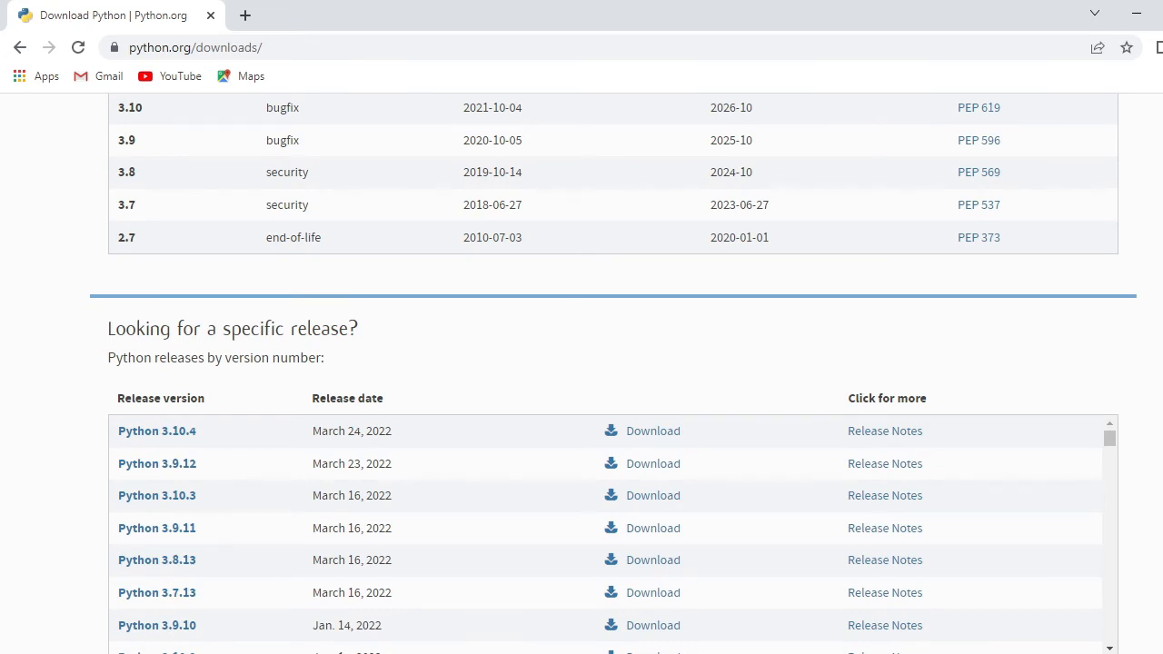
pyautogui.scroll(-1, 581, 363)
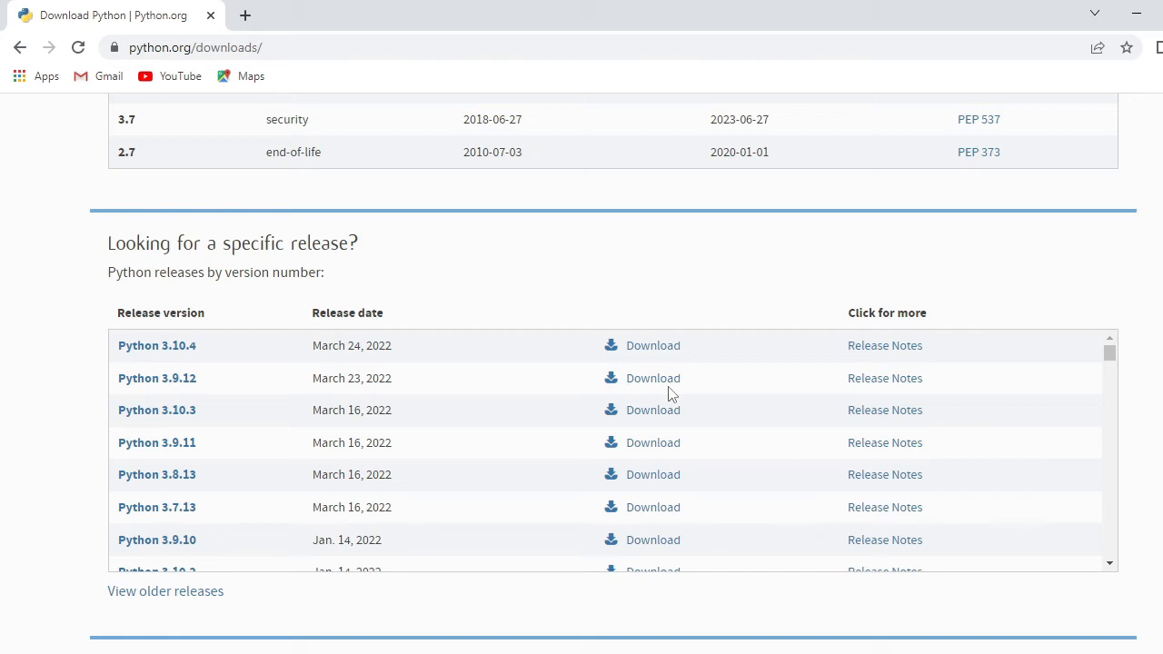
pyautogui.scroll(9, 581, 372)
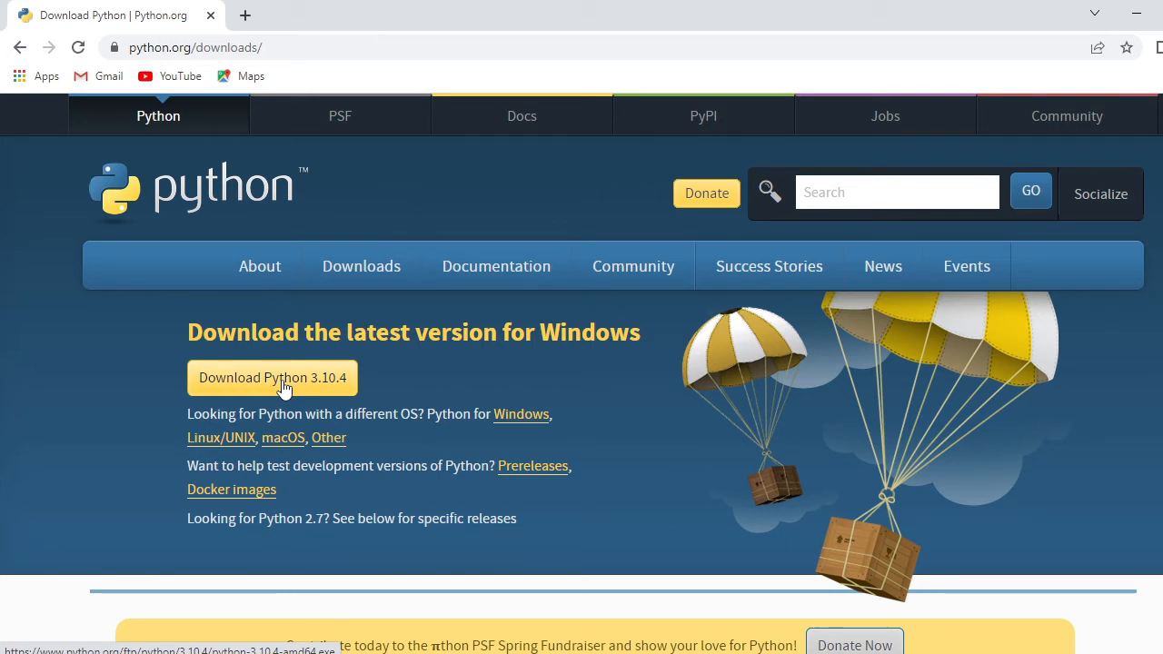
pyautogui.click(283, 386)
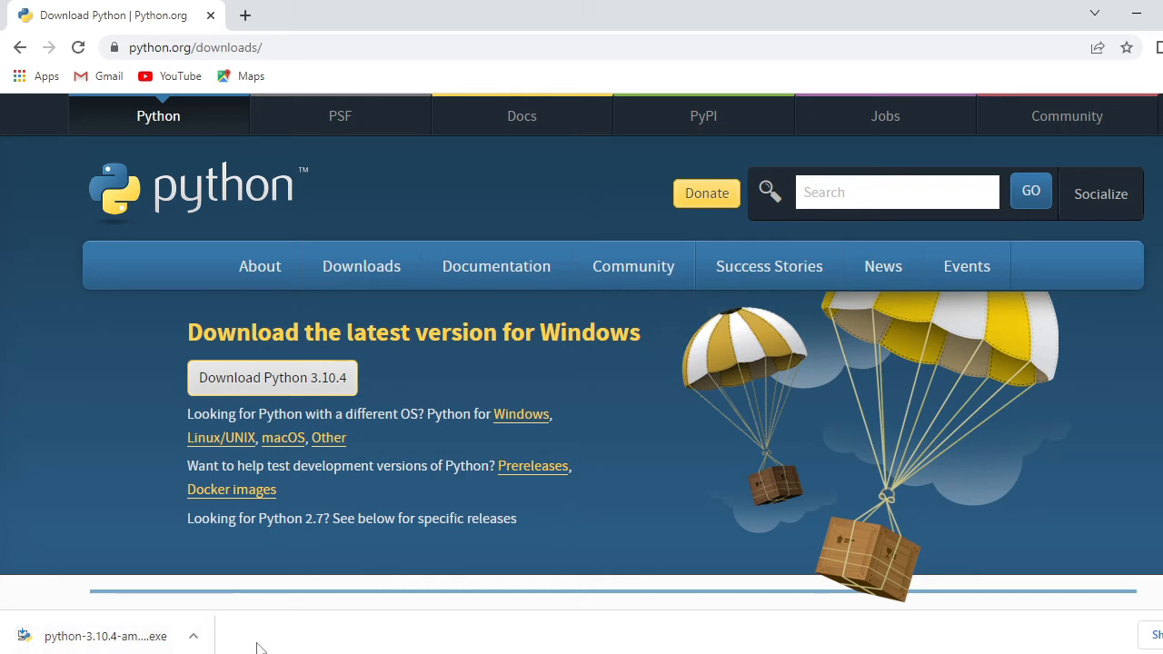
# Run the downloaded installer, install Python 3.10.4 with default settings and Python 3.10 added to PATH, then leave the setup and browser.
pyautogui.click(193, 638)
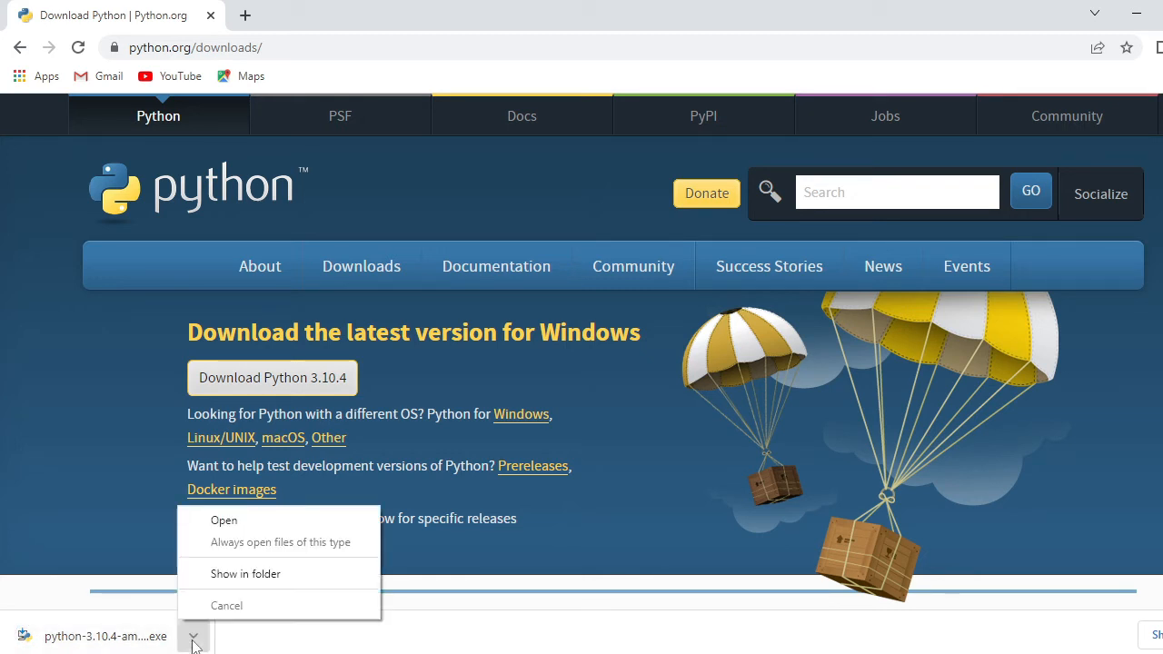
pyautogui.click(225, 523)
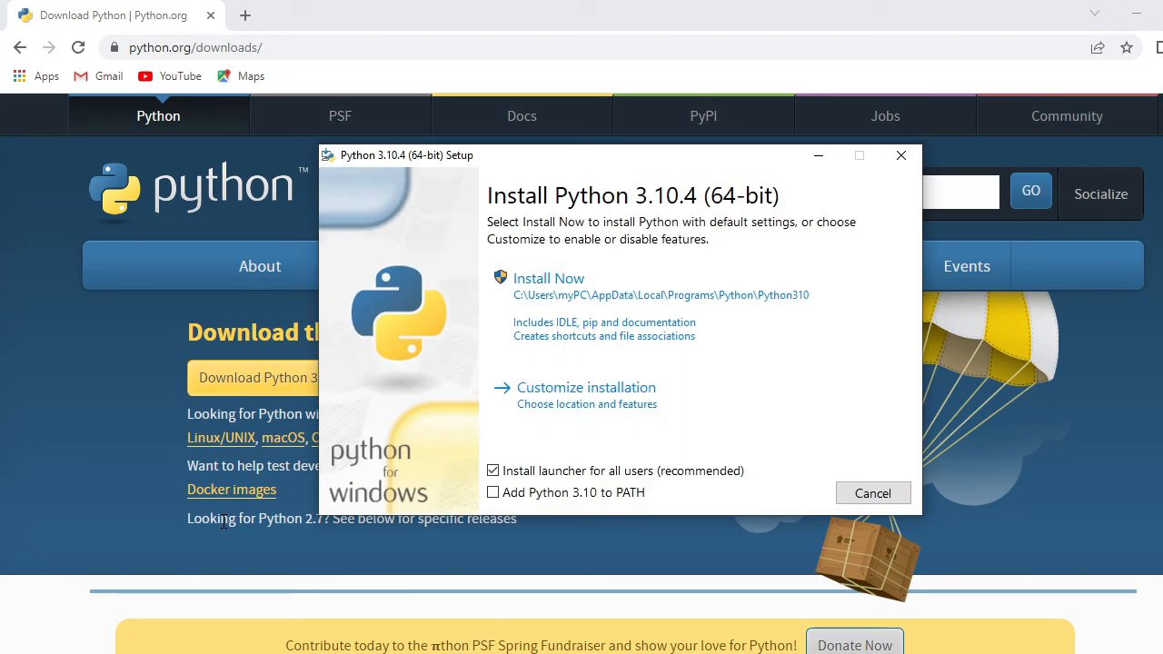
pyautogui.click(493, 493)
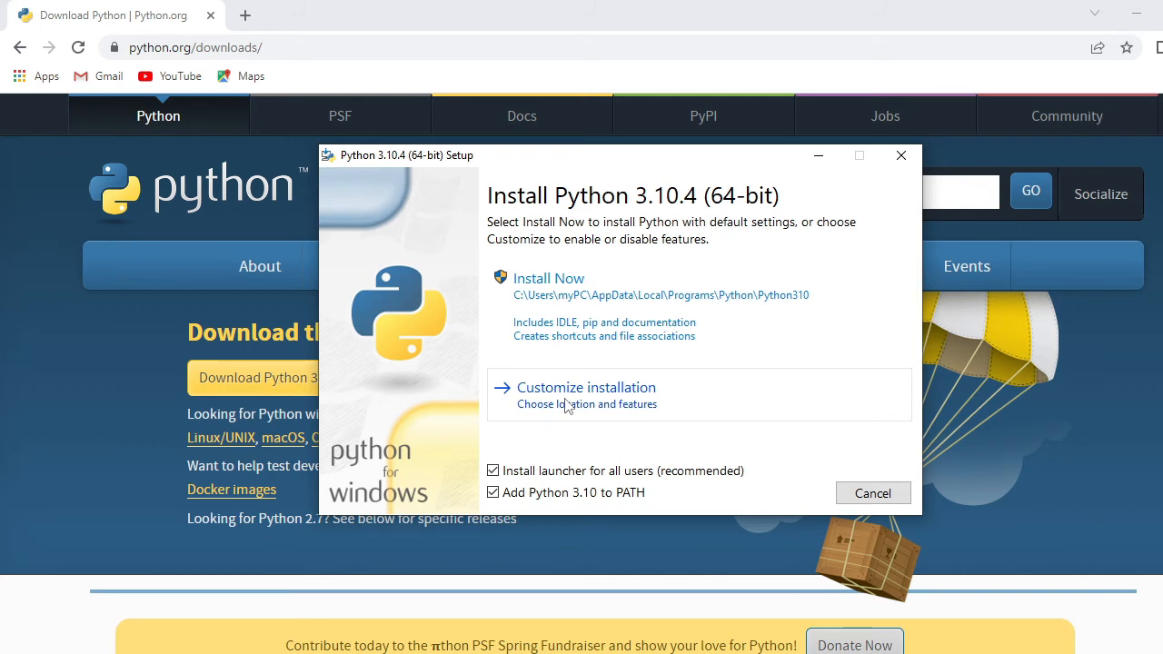
pyautogui.click(573, 296)
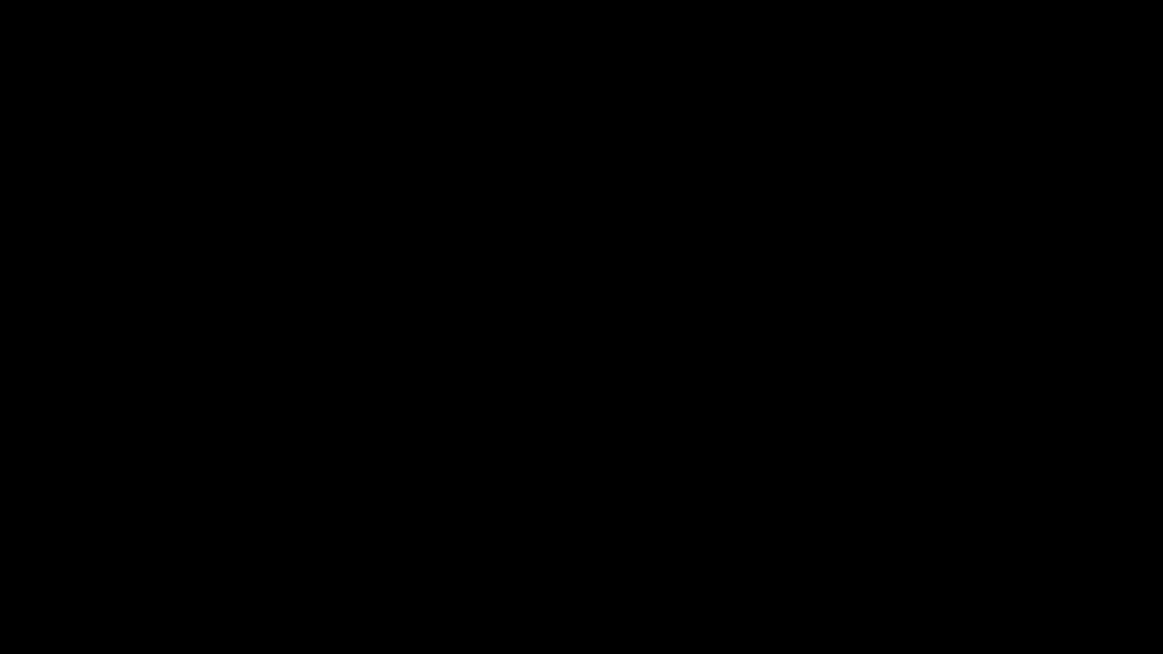
pyautogui.click(550, 478)
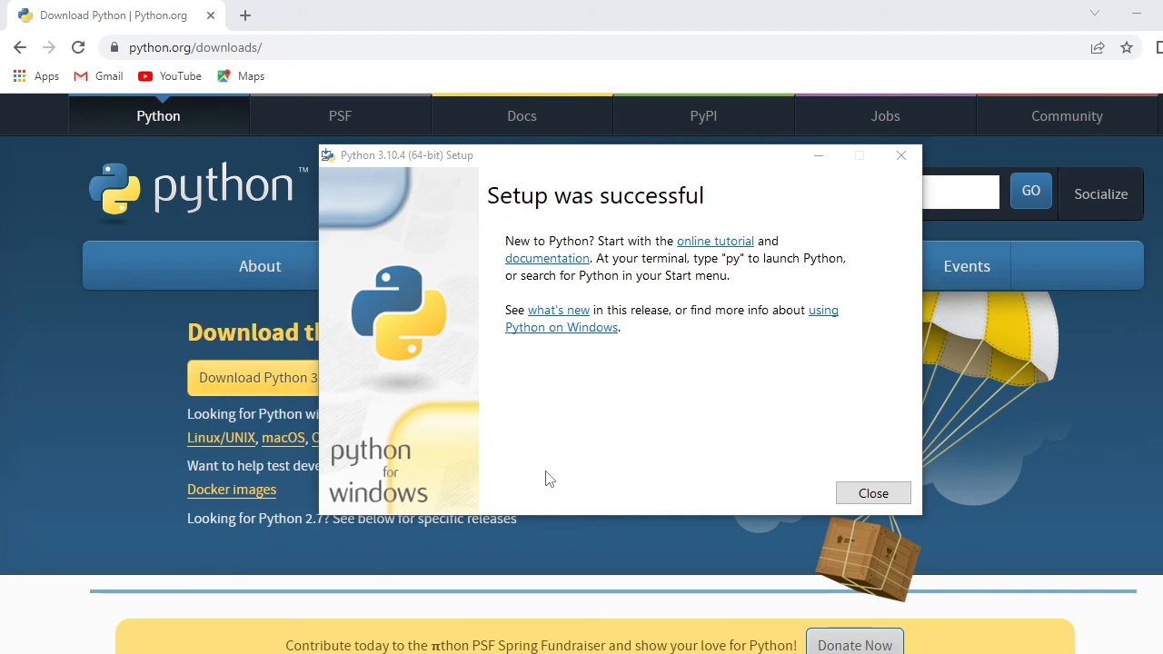
pyautogui.click(873, 493)
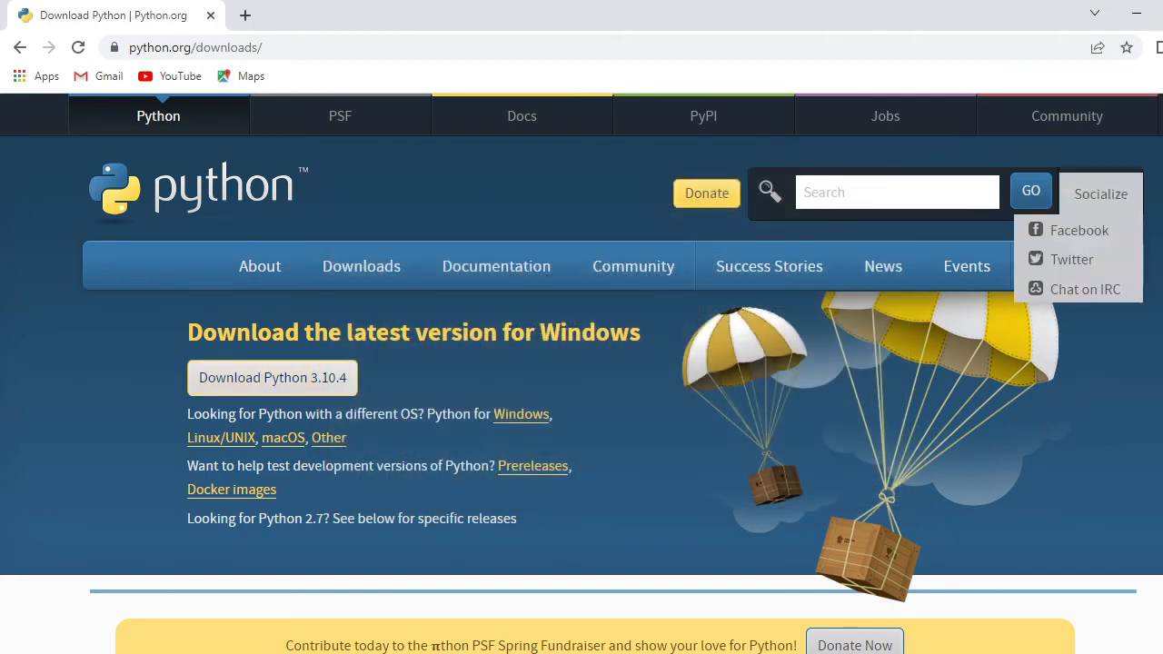
pyautogui.click(1135, 14)
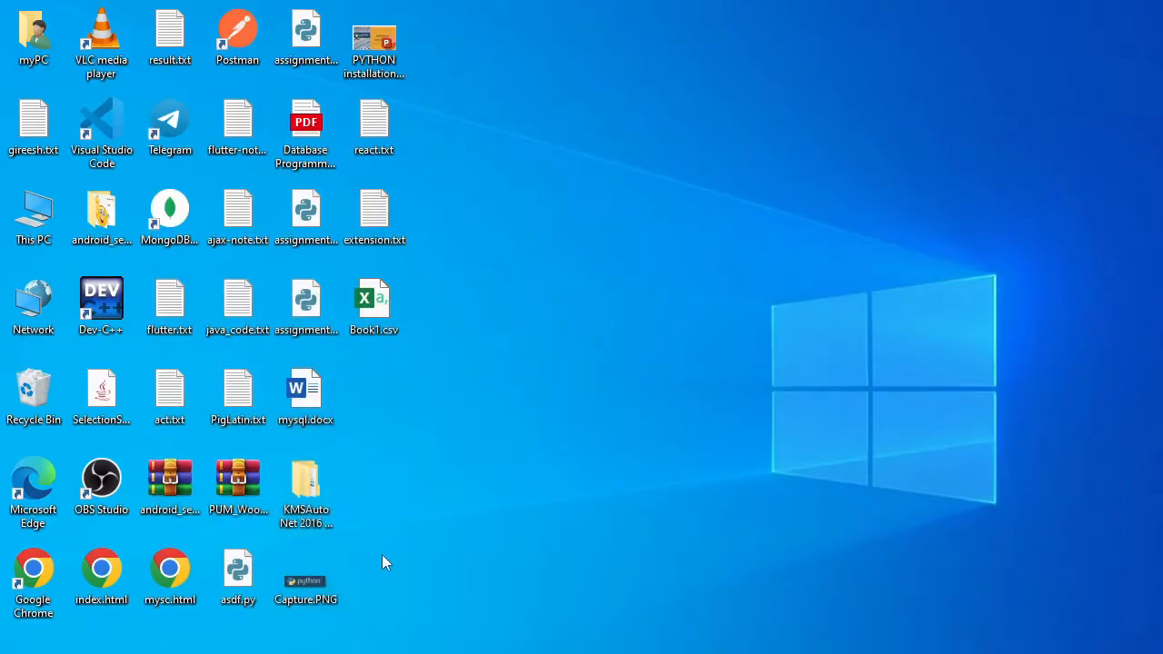
# Open the Add or remove programs settings and search the installed apps for "py" to check the Python installation.
pyautogui.press('super+s')
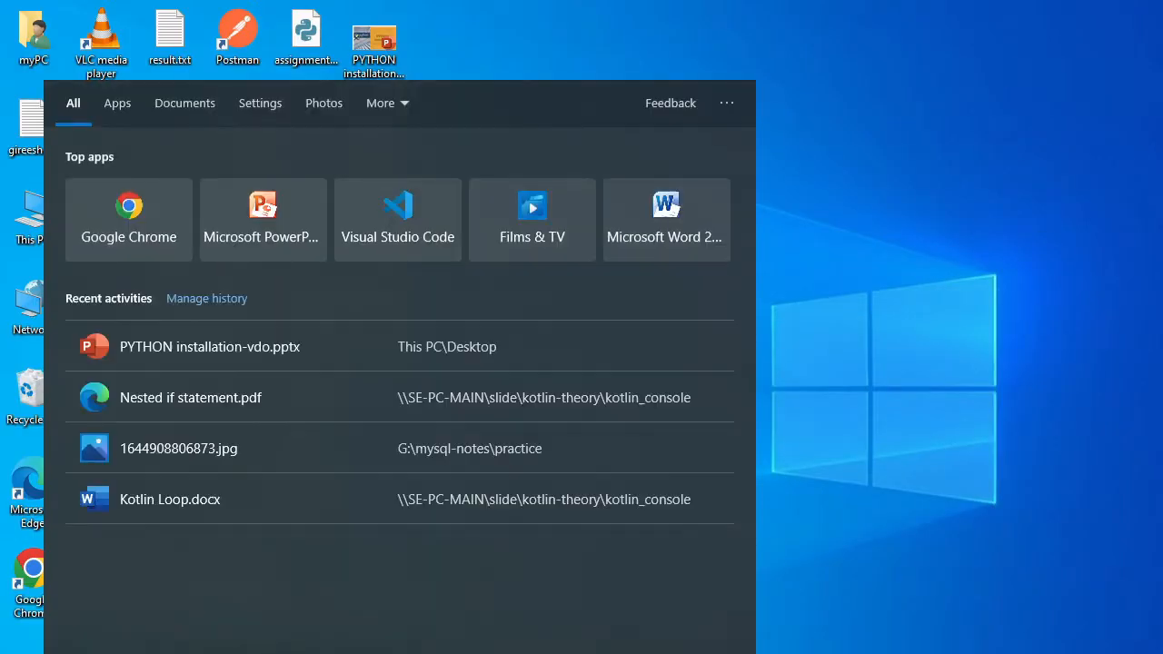
pyautogui.write('add')
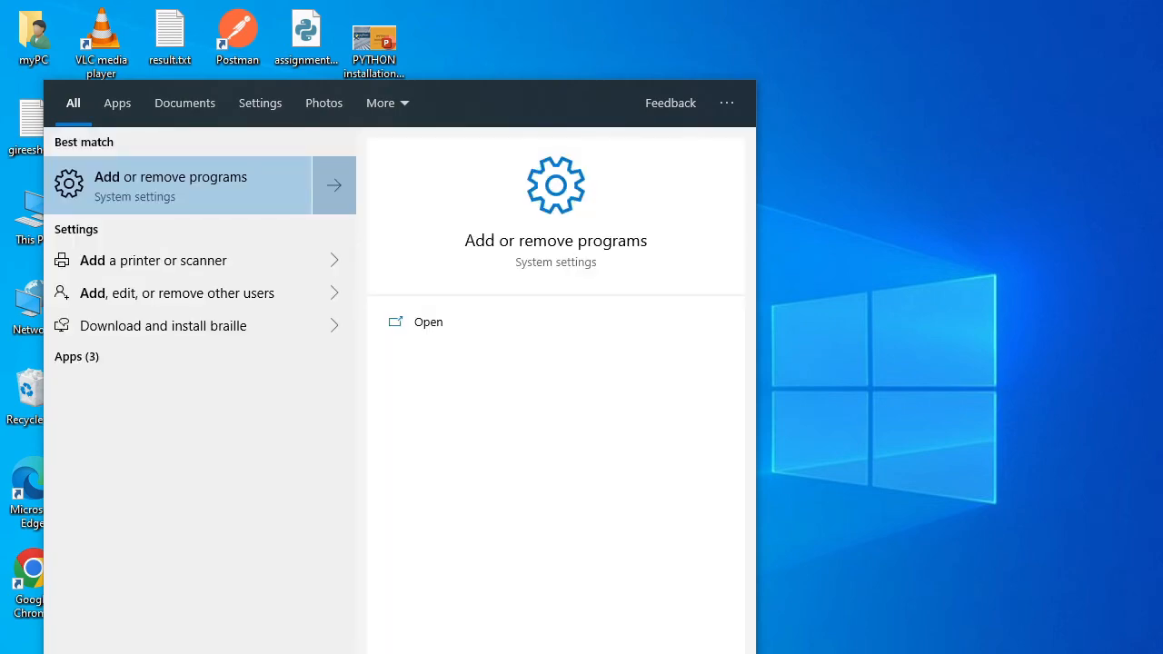
pyautogui.click(178, 188)
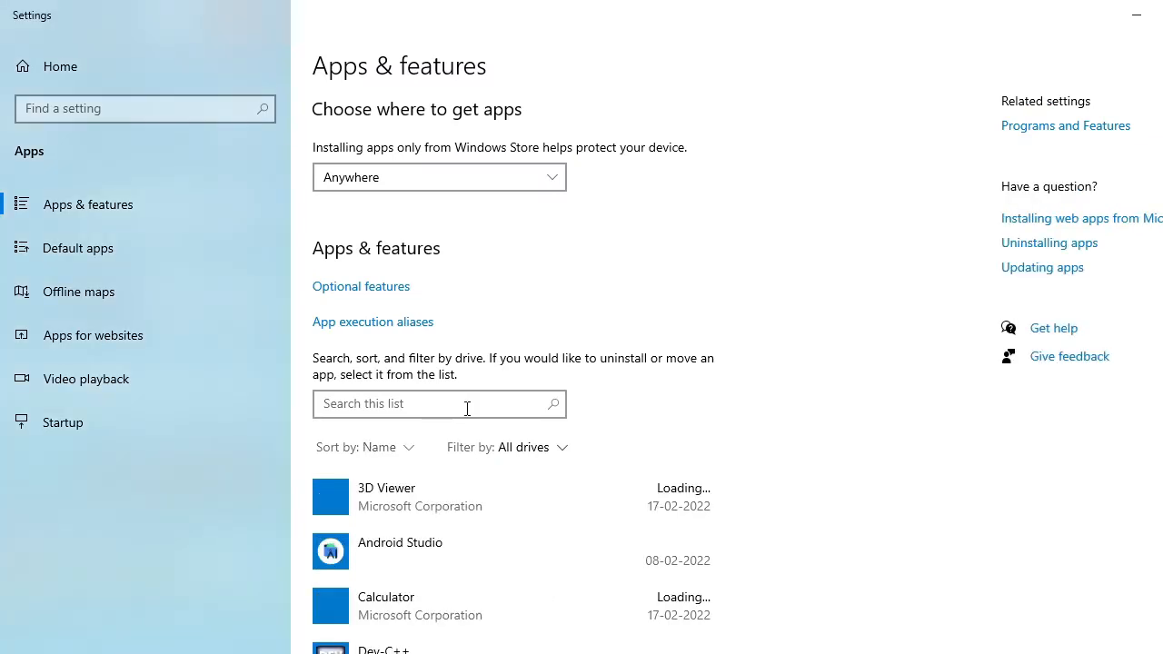
pyautogui.click(460, 406)
pyautogui.write('py')
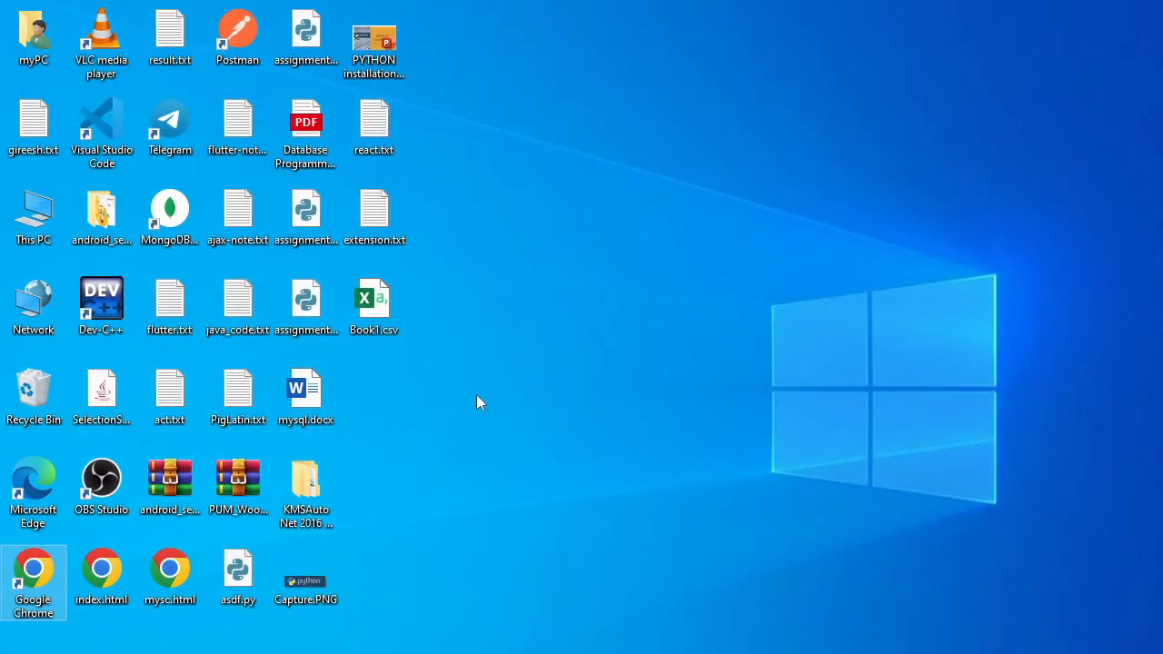
# Search Windows for "py" and launch IDLE (Python 3.10 64-bit).
pyautogui.press('super+s')
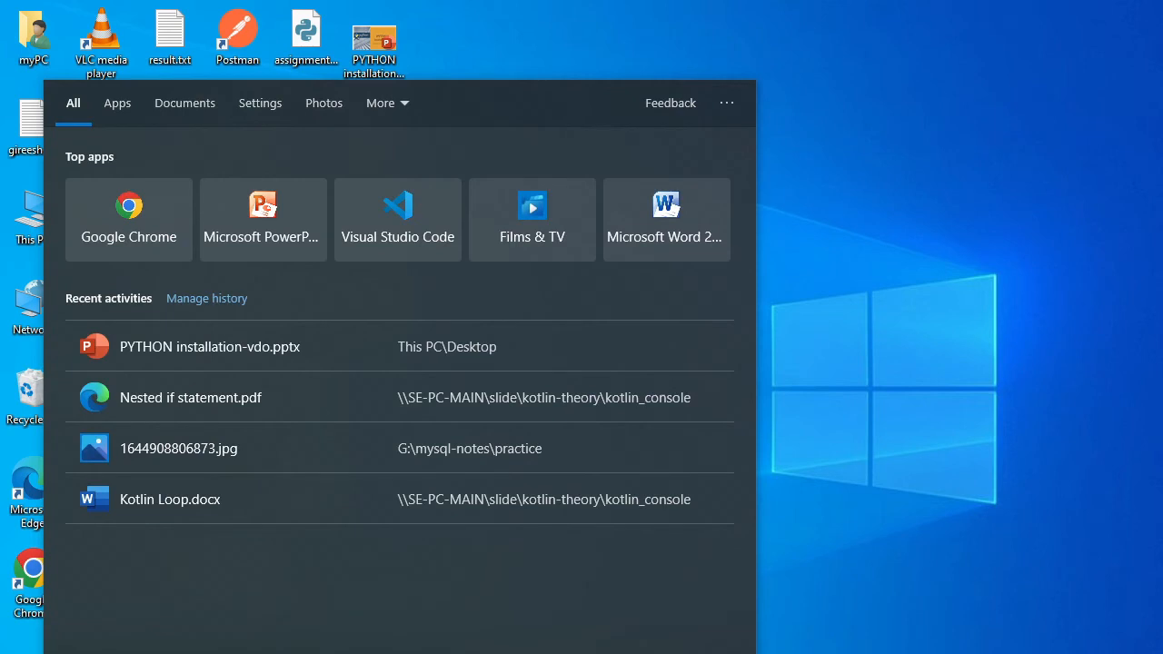
pyautogui.write('py')
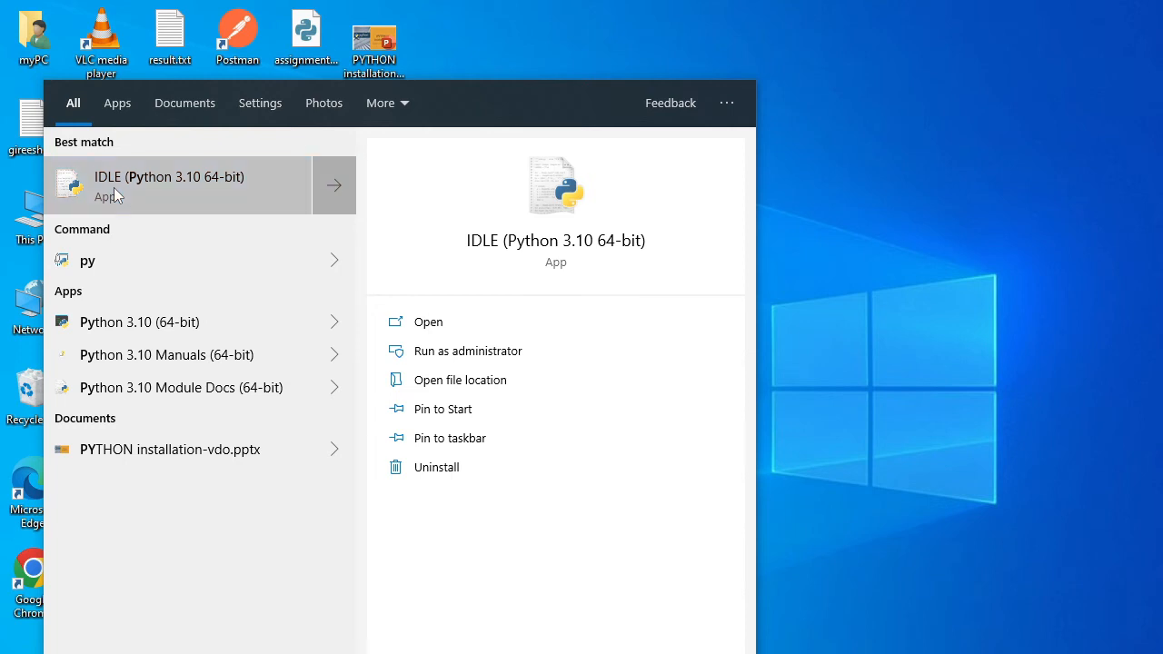
pyautogui.click(113, 187)
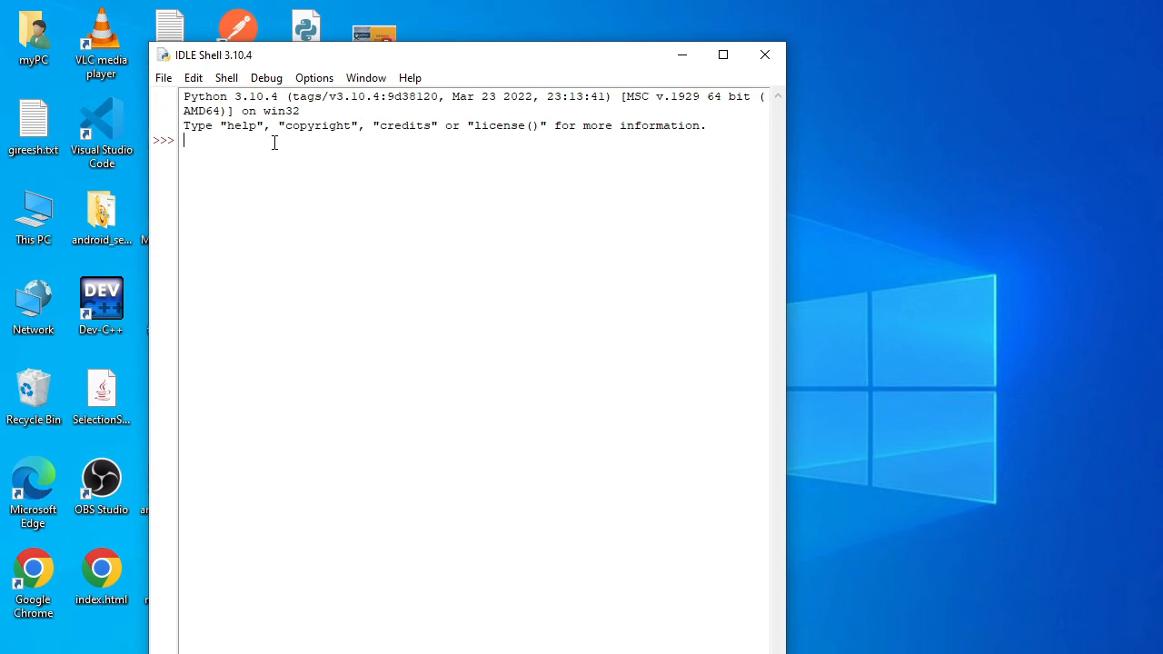
# Run print("welcome") in the IDLE shell, then close IDLE.
pyautogui.write('print')
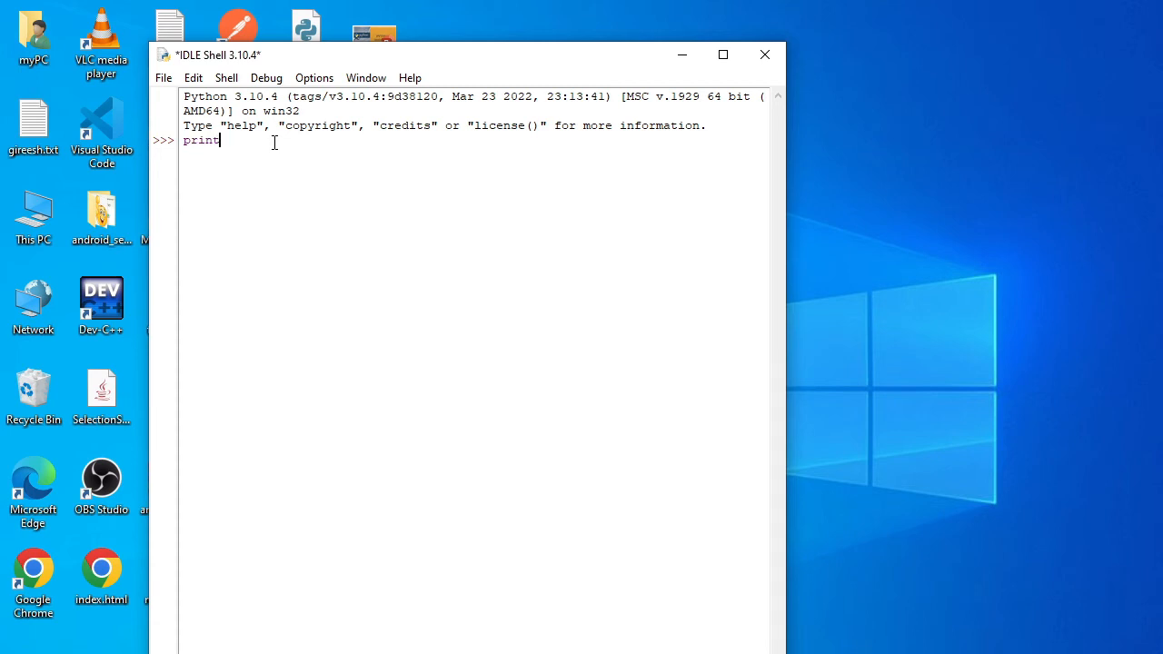
pyautogui.write('("')
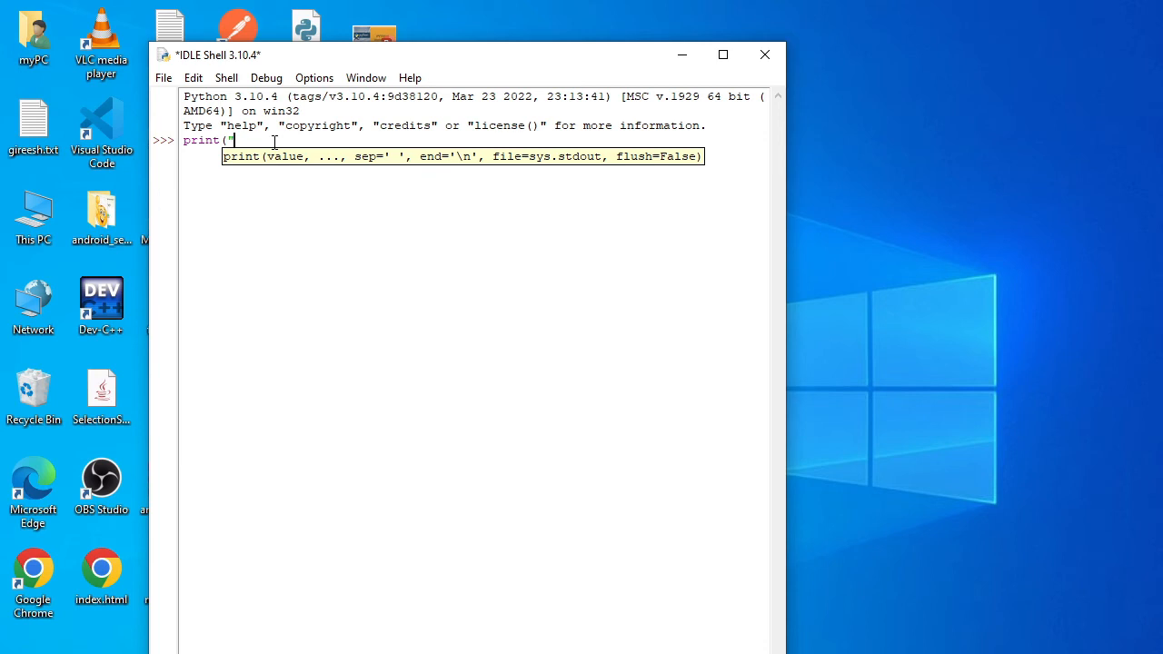
pyautogui.write('welcome")')
pyautogui.press('Return')
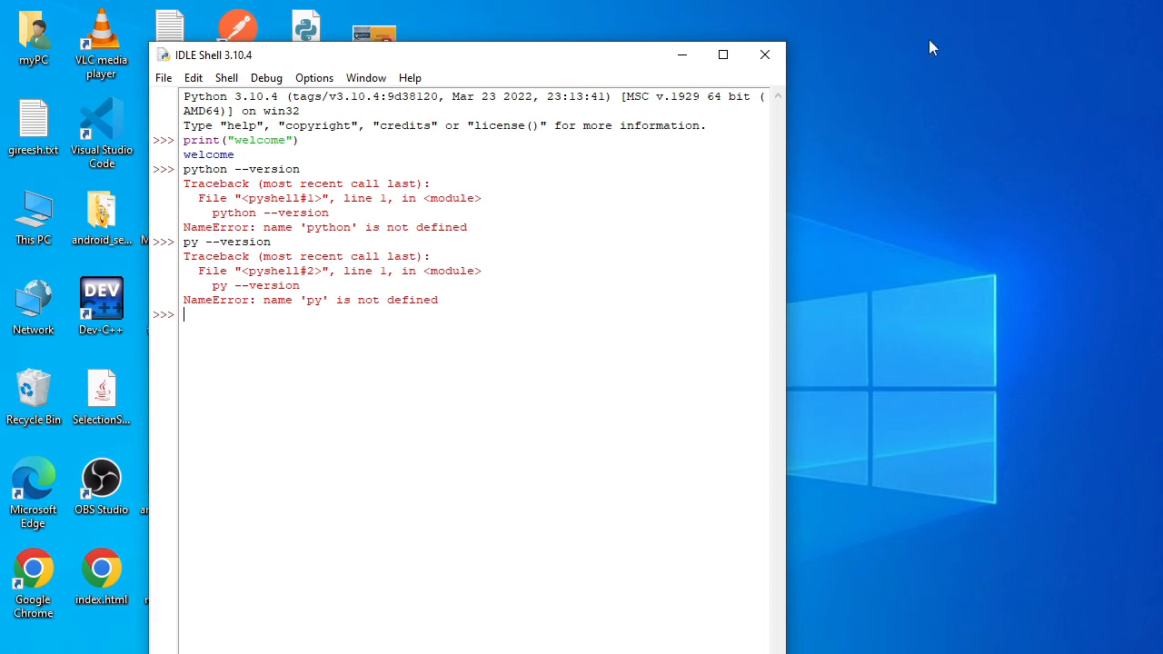
pyautogui.click(763, 54)
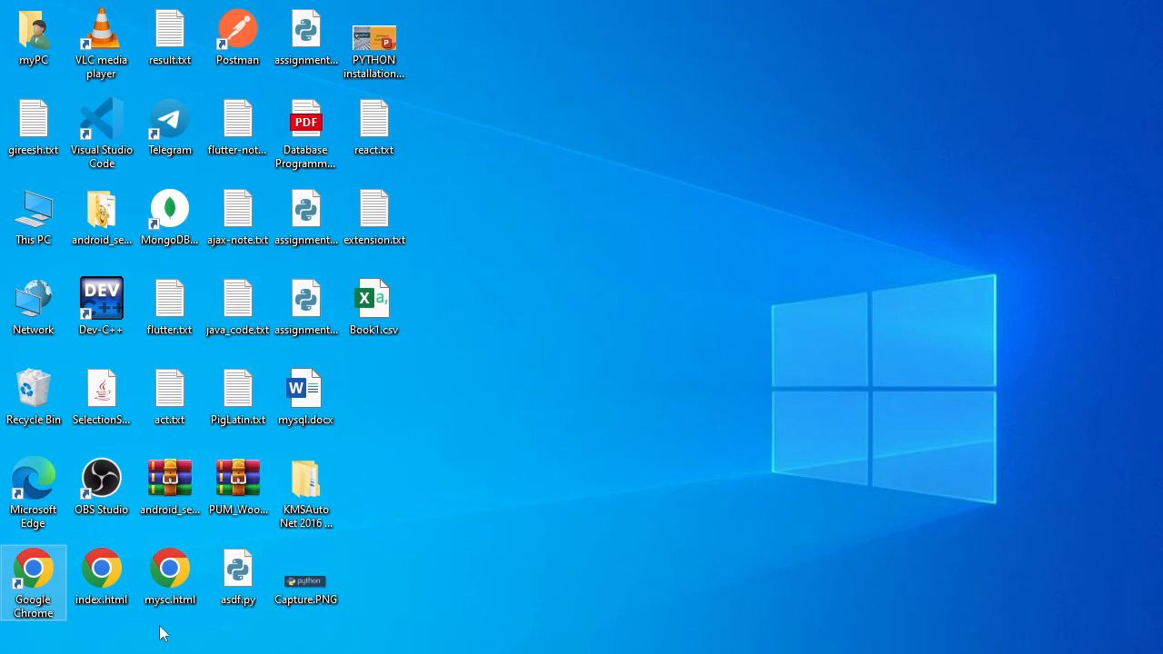
# Search Windows for "vis", launch Visual Studio Code and close its Release Notes page.
pyautogui.press('super+s')
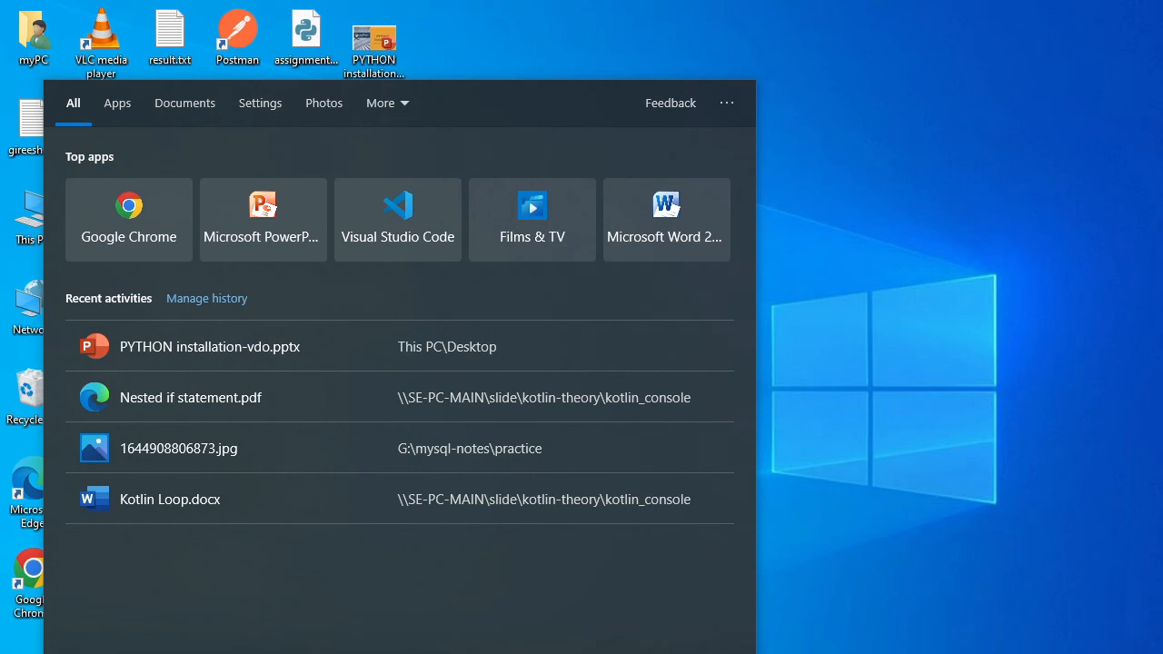
pyautogui.write('vis')
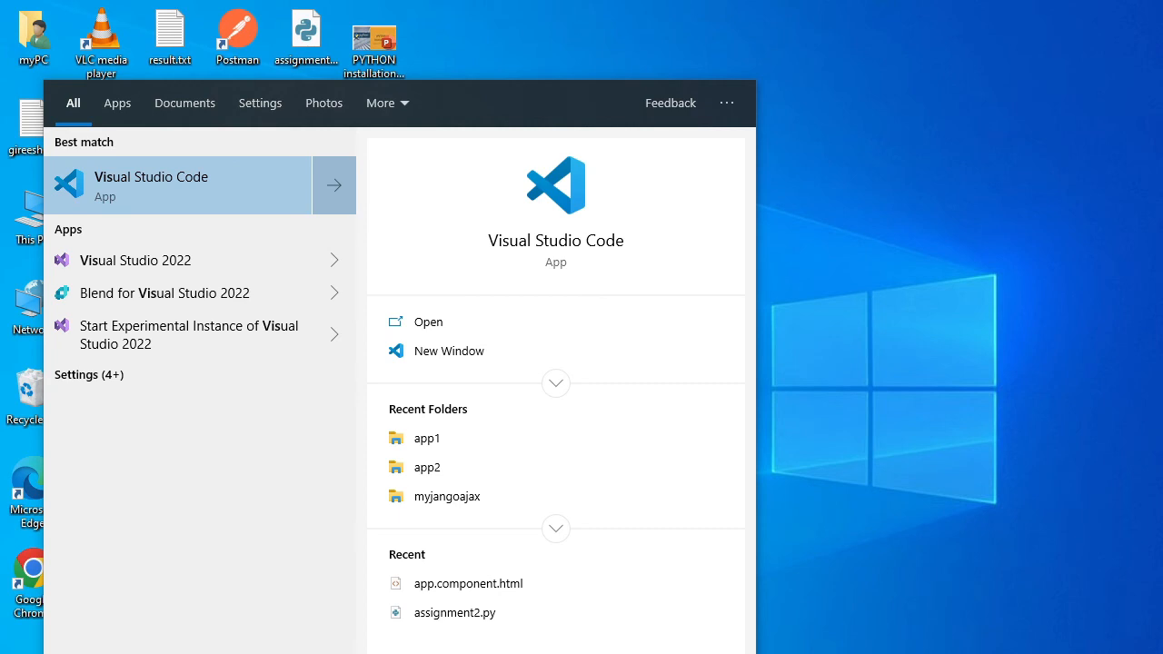
pyautogui.press('Return')
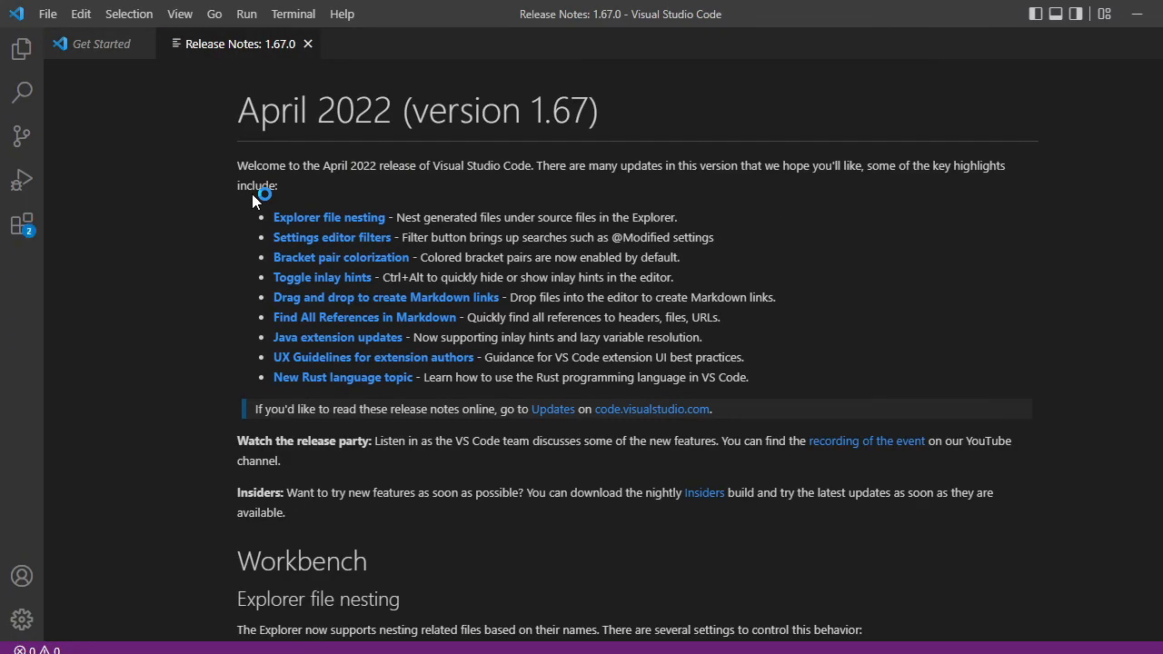
pyautogui.click(308, 44)
# Create a new Python file and enter the statement print("welcome") on its first line.
pyautogui.click(48, 16)
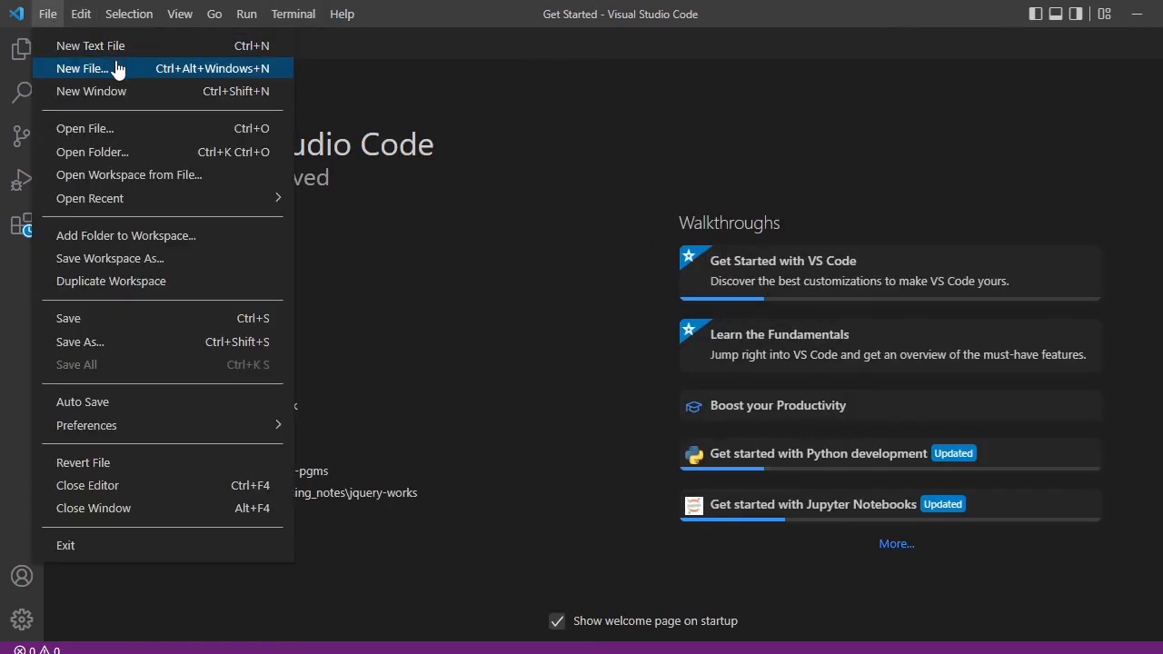
pyautogui.click(81, 68)
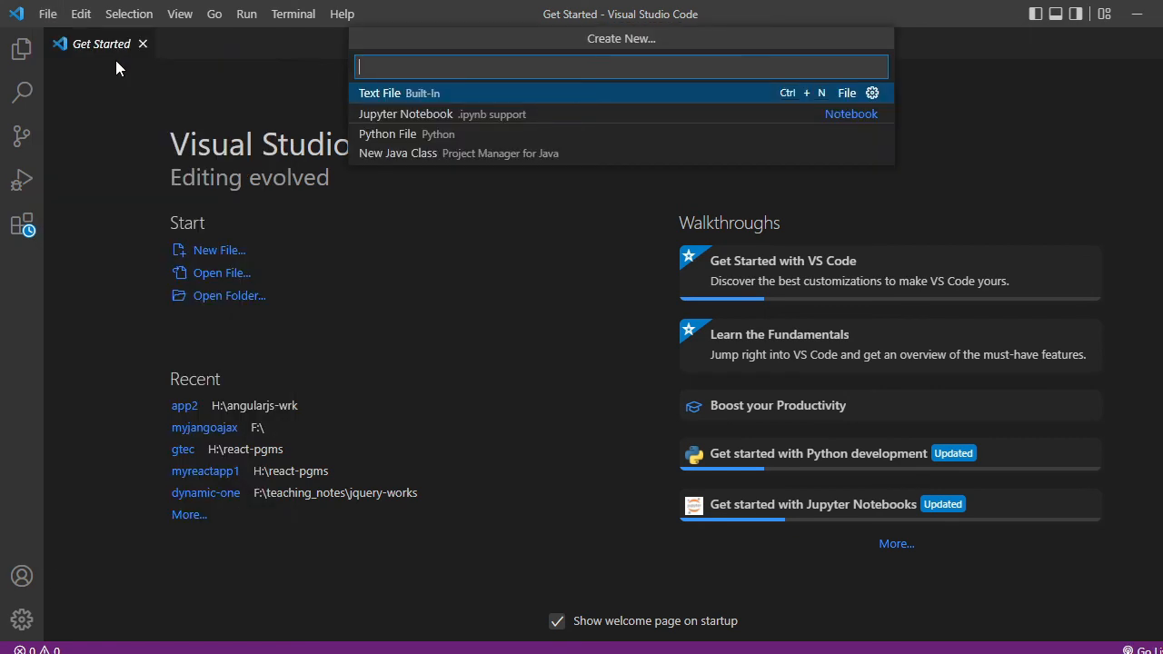
pyautogui.click(430, 136)
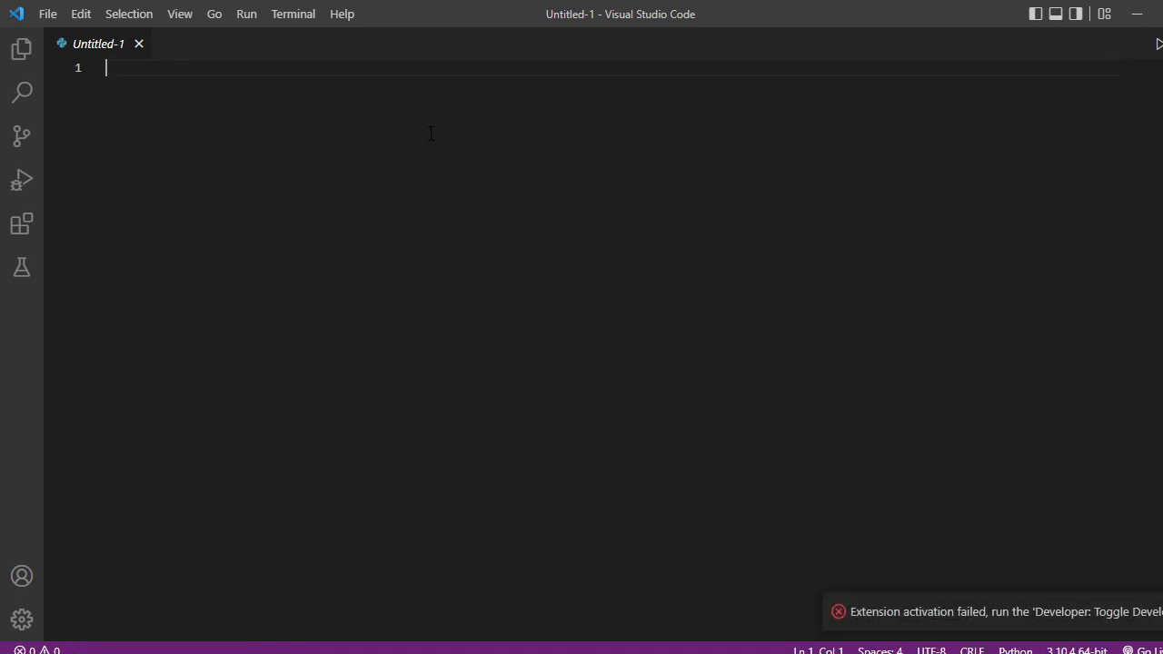
pyautogui.write('print')
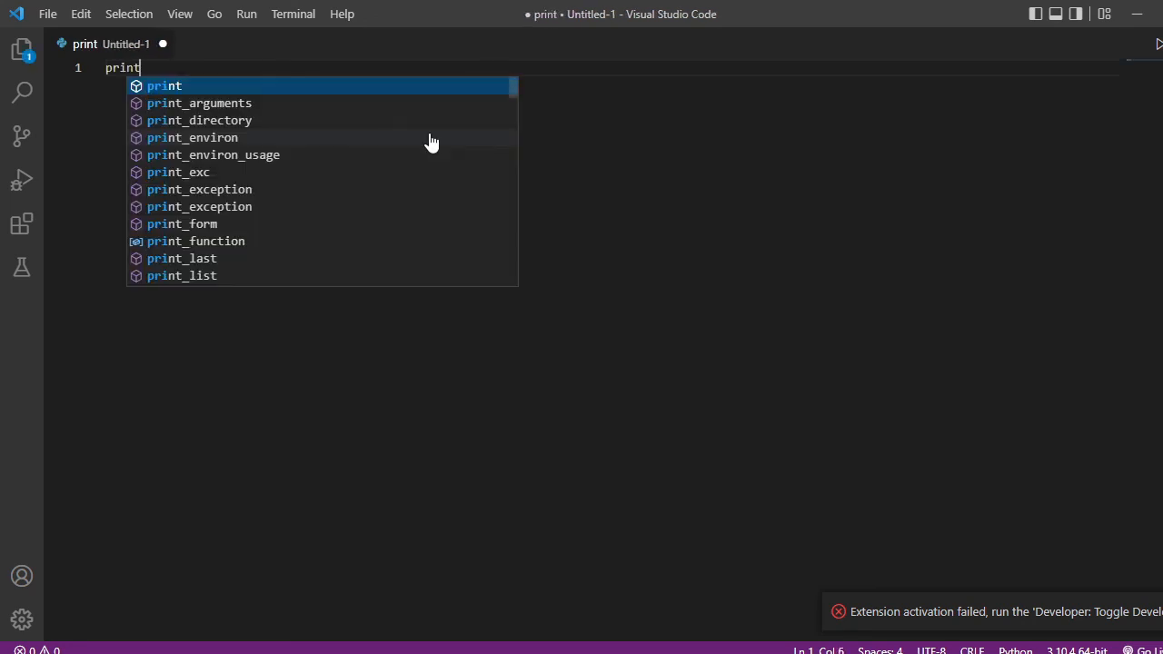
pyautogui.write('(')
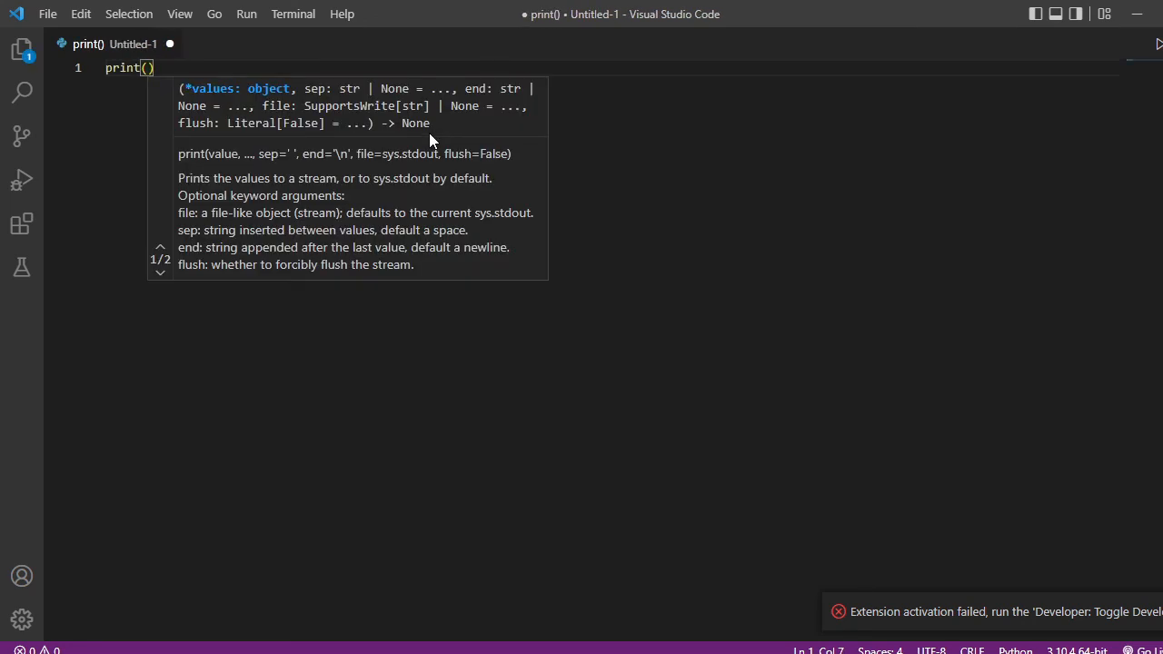
pyautogui.write('"welcome')
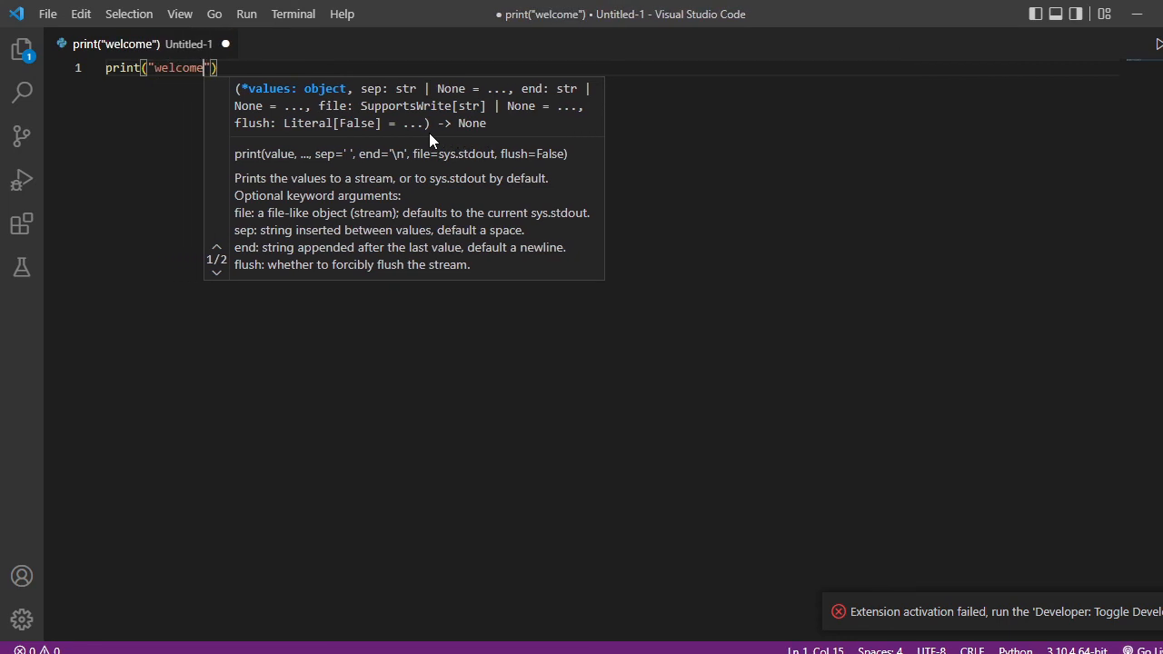
# Save the new Python file to the Desktop as mypython.py.
pyautogui.click(47, 14)
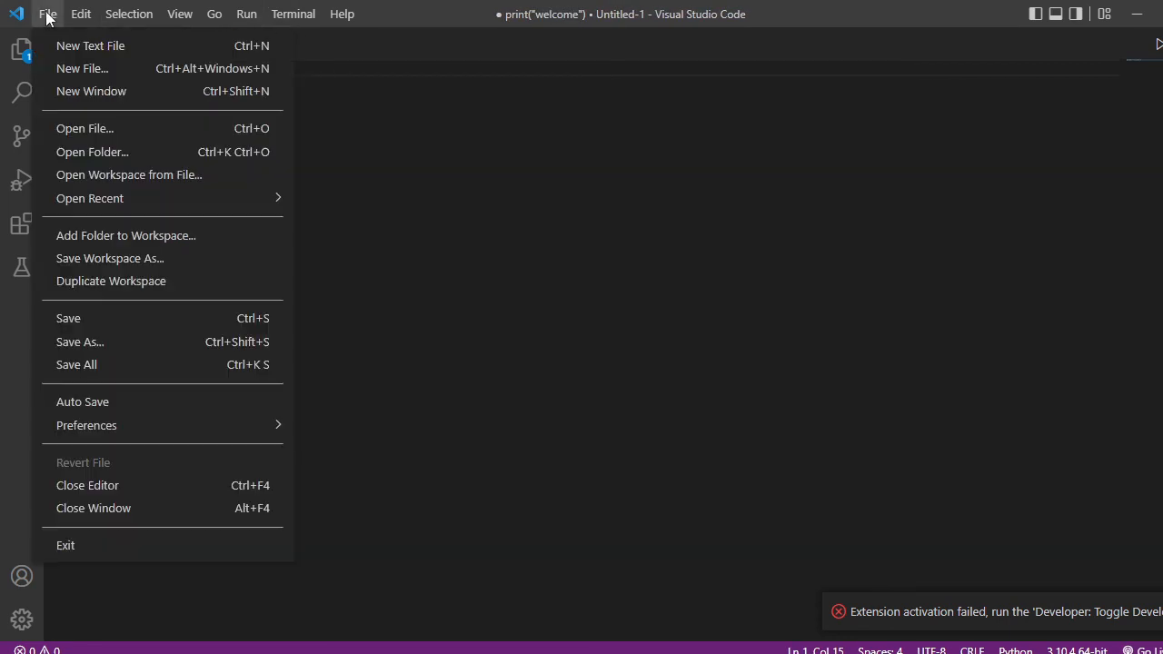
pyautogui.click(105, 345)
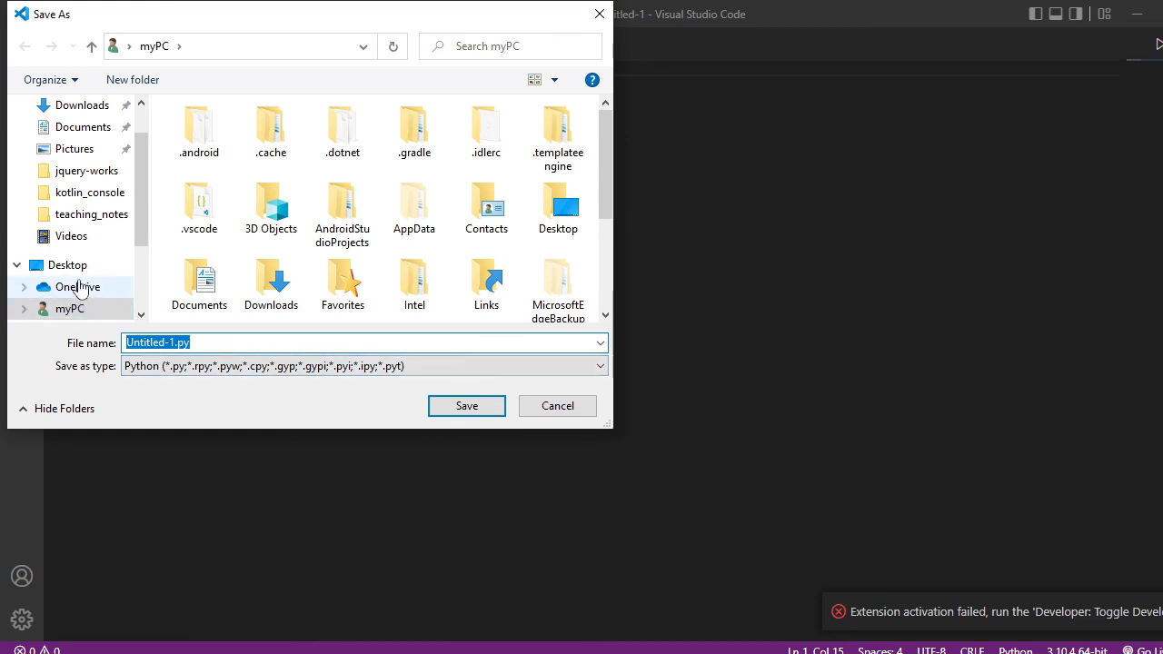
pyautogui.click(80, 268)
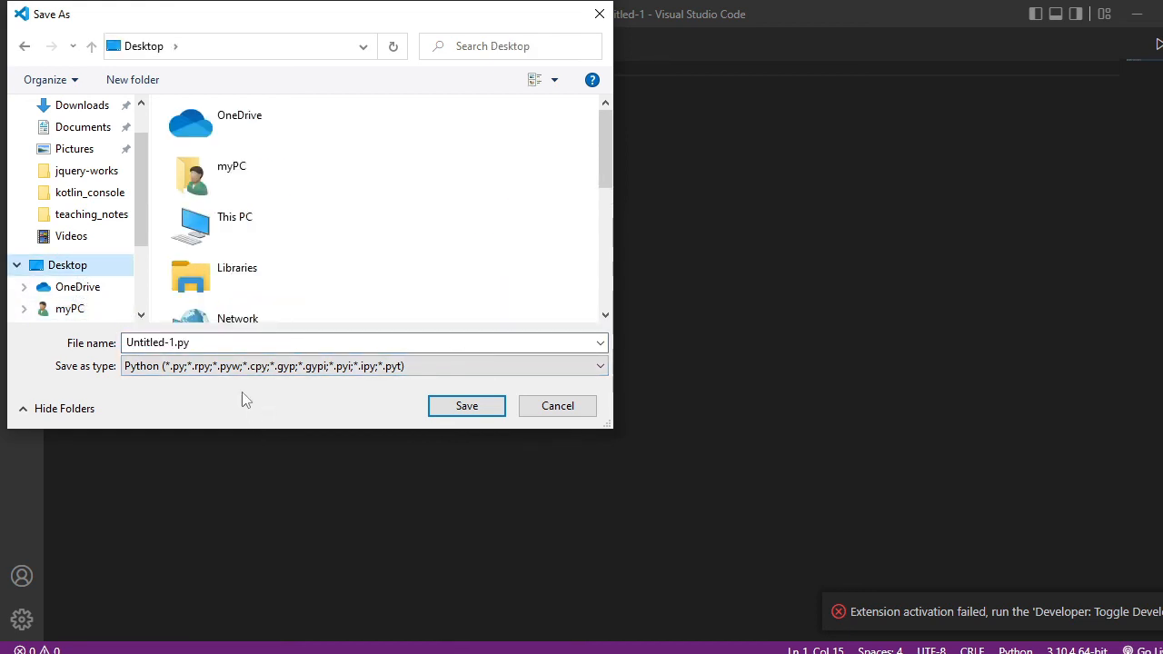
pyautogui.doubleClick(173, 343)
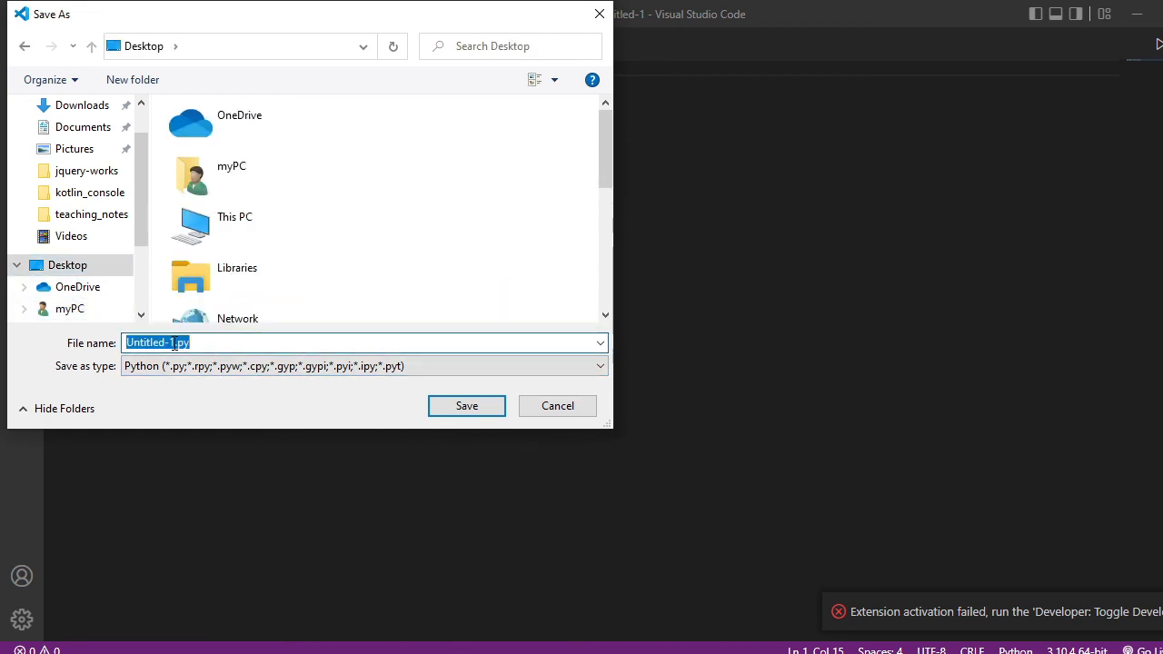
pyautogui.click(175, 343)
pyautogui.press('BackSpace')
pyautogui.press('BackSpace')
pyautogui.press('BackSpace')
pyautogui.press('BackSpace')
pyautogui.press('BackSpace')
pyautogui.press('BackSpace')
pyautogui.press('BackSpace')
pyautogui.press('BackSpace')
pyautogui.press('BackSpace')
pyautogui.press('BackSpace')
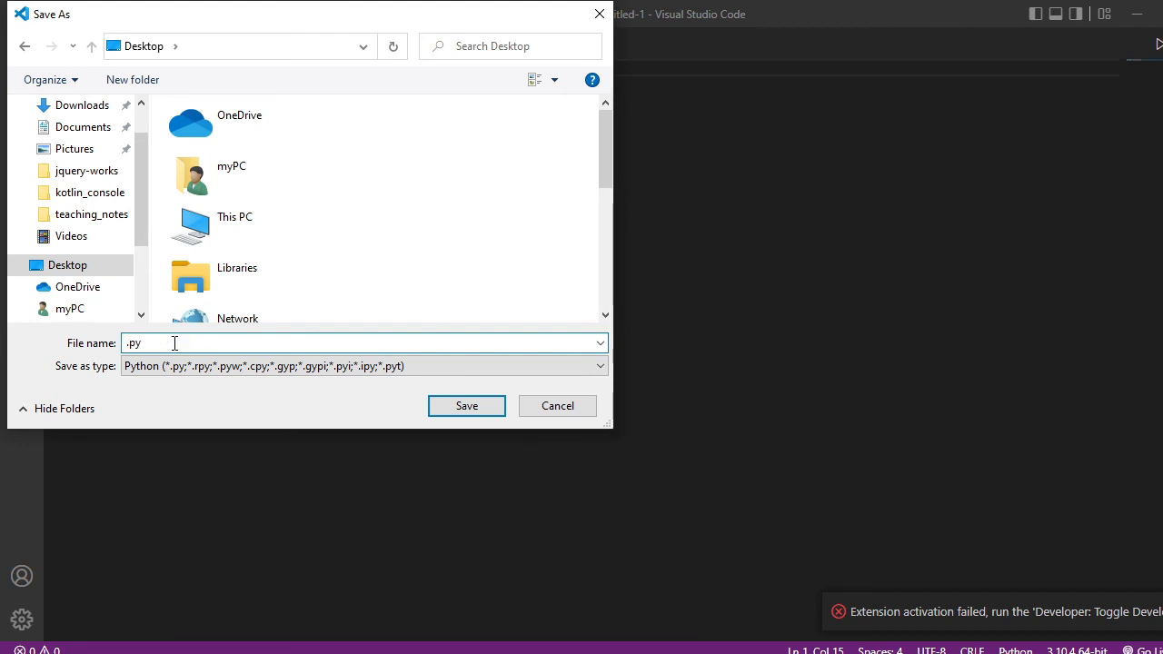
pyautogui.write('mypython')
pyautogui.click(496, 410)
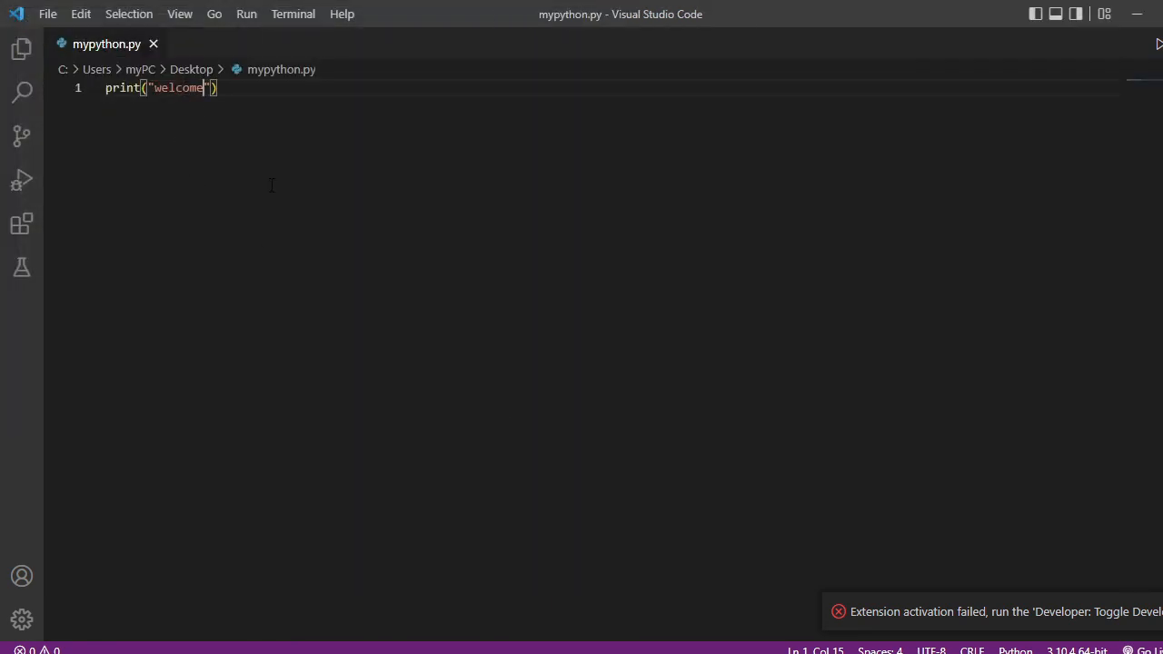
# Run mypython.py without debugging.
pyautogui.click(249, 15)
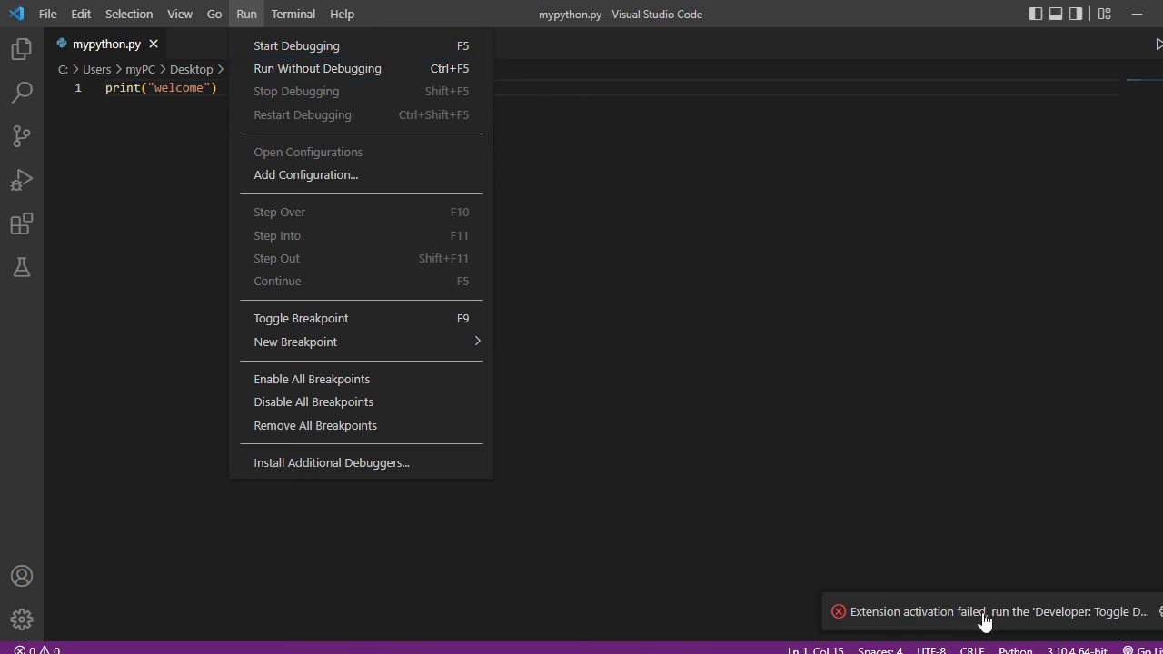
pyautogui.click(278, 83)
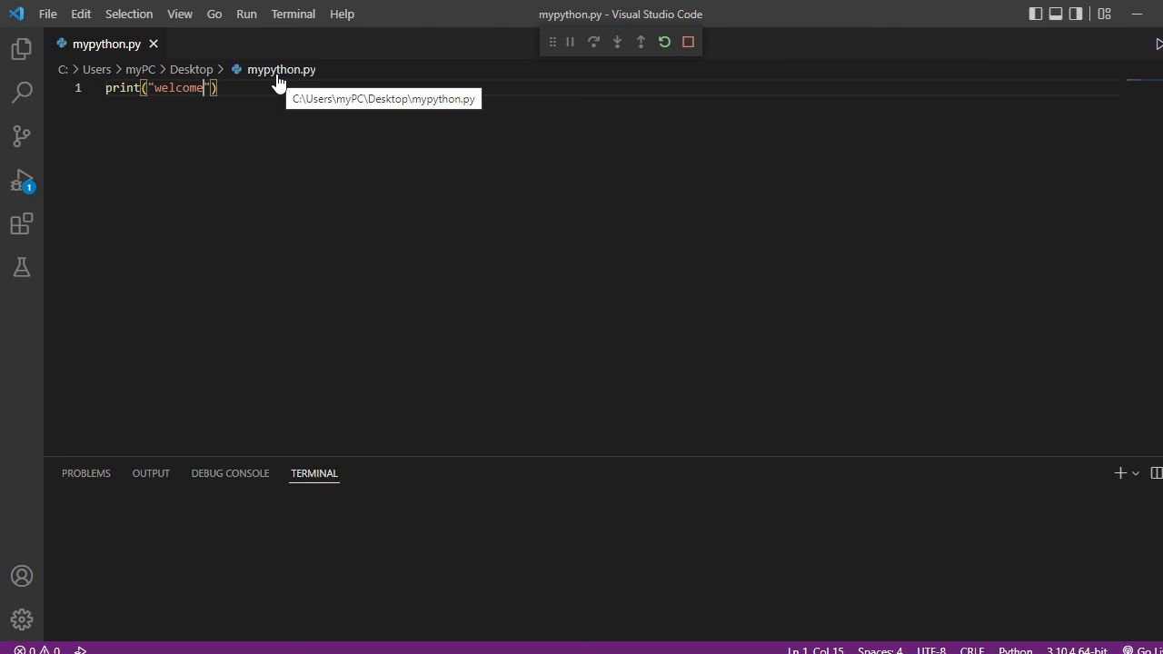